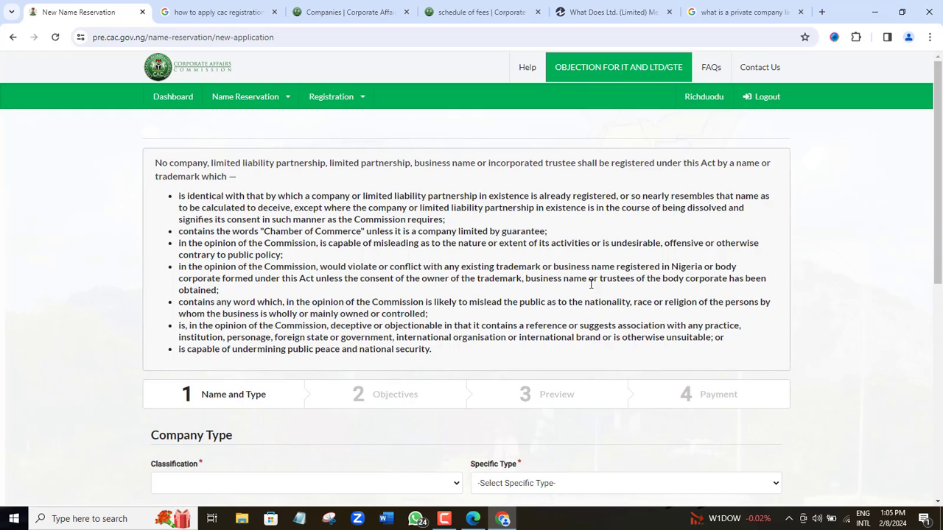
Step: Pause the screen recording, then set the form's Classification to COMPANY
left_click(445, 519)
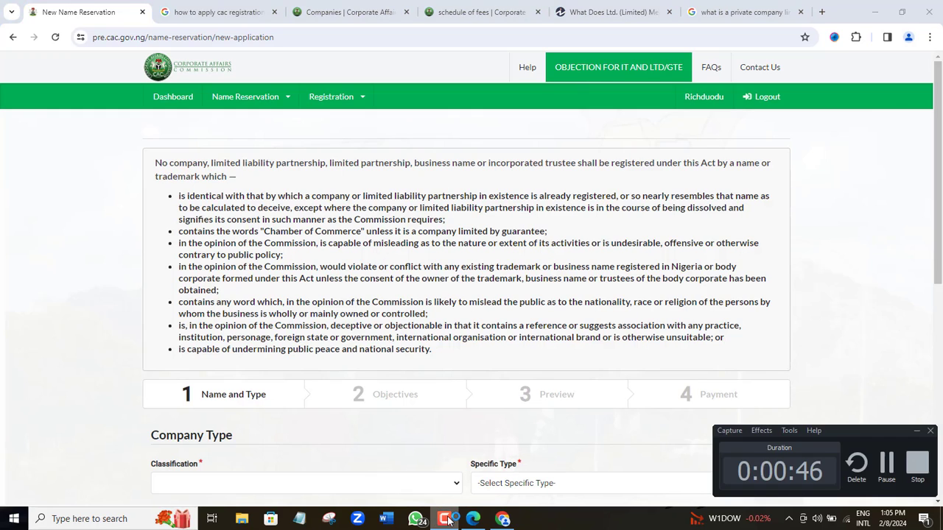
left_click(885, 470)
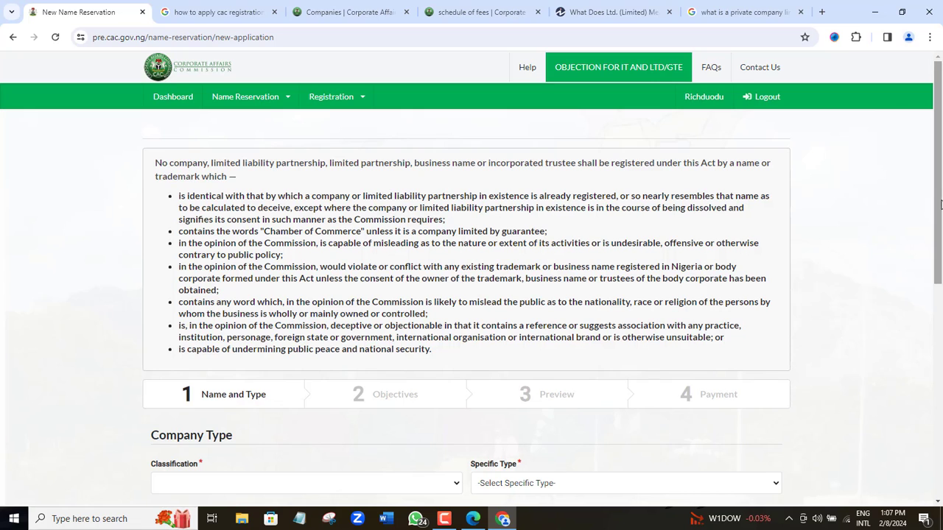
scroll(940, 206, "down", 1)
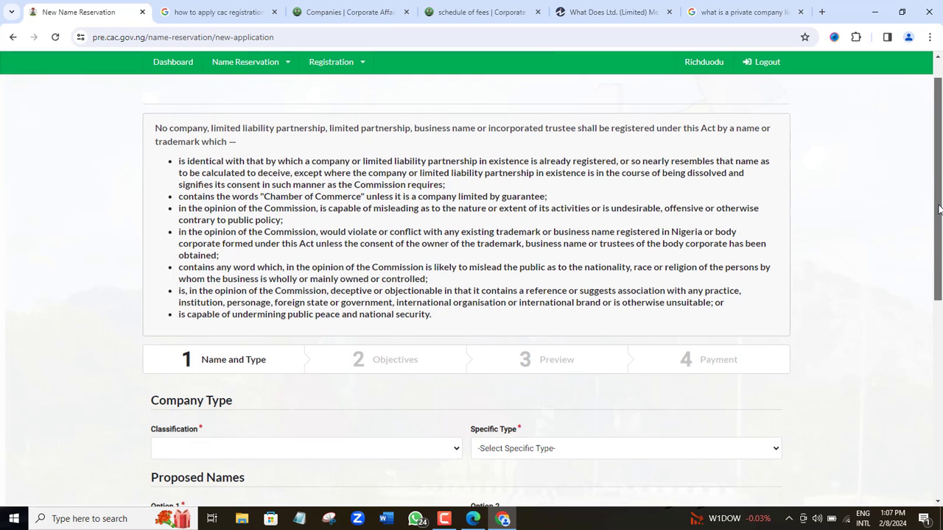
left_click_drag(940, 213, 941, 297)
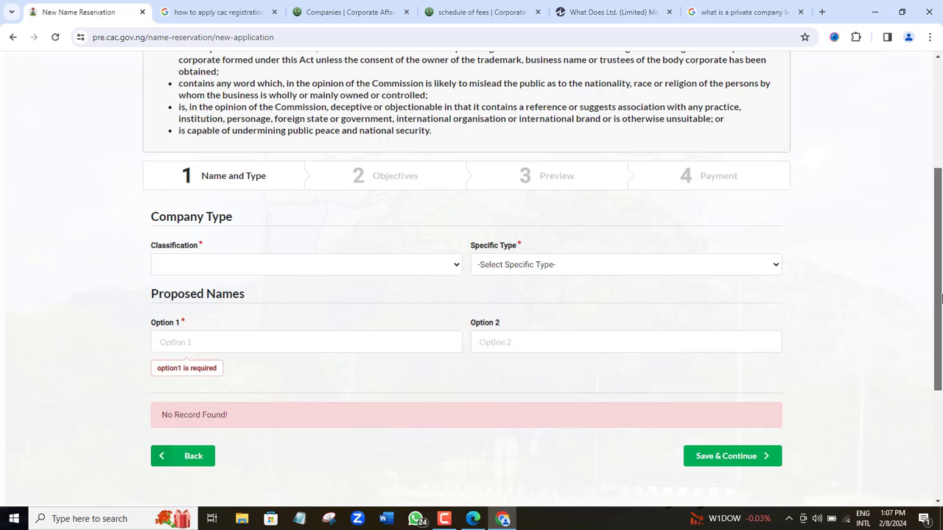
left_click(278, 270)
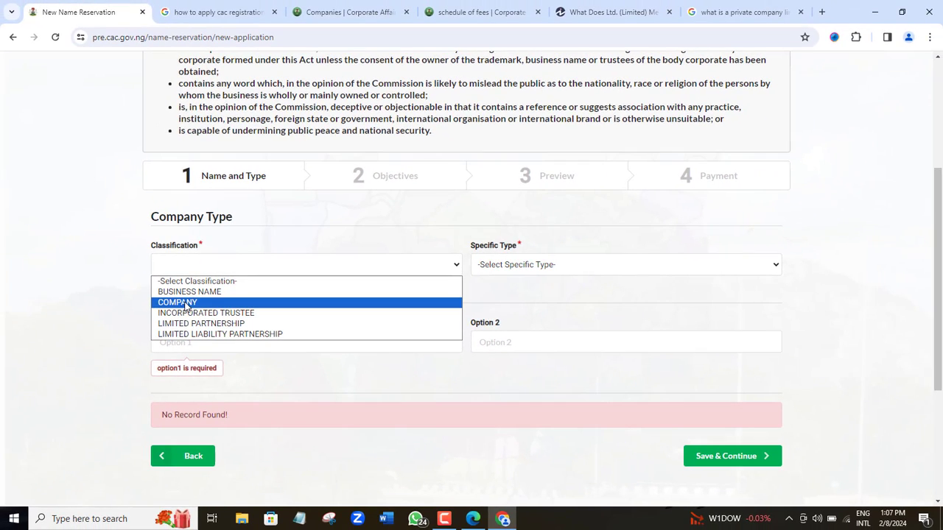
left_click(175, 307)
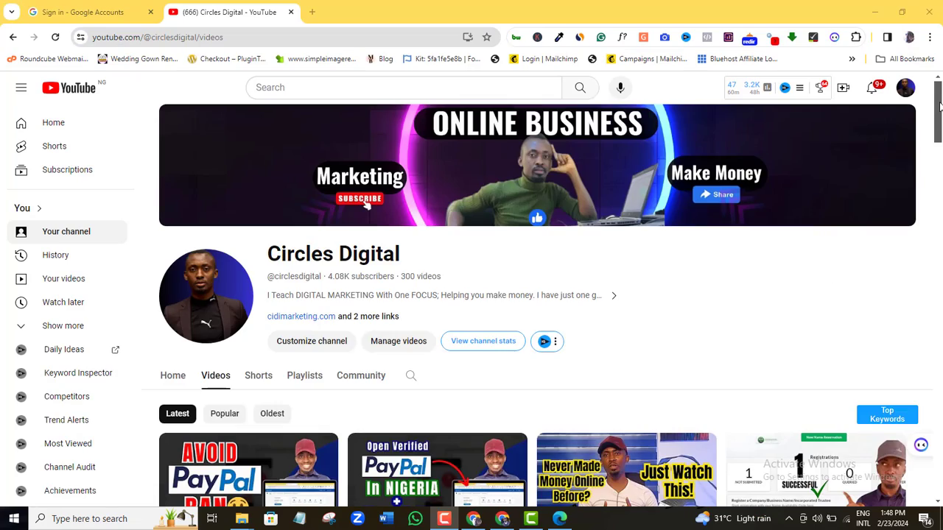
Step: Browse the channel's Videos grid and open the third video, about earning on UK websites
scroll(939, 140, "down", 3)
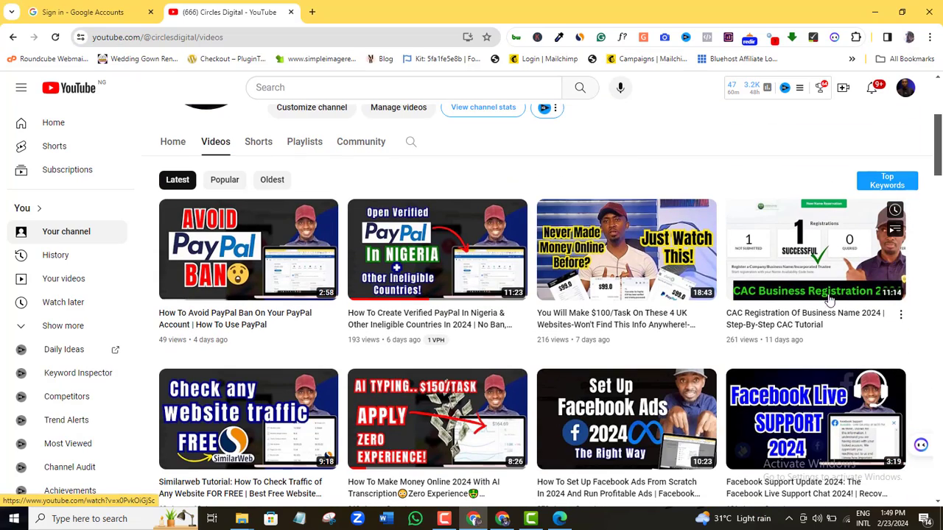
scroll(937, 193, "down", 3)
scroll(938, 193, "down", 3)
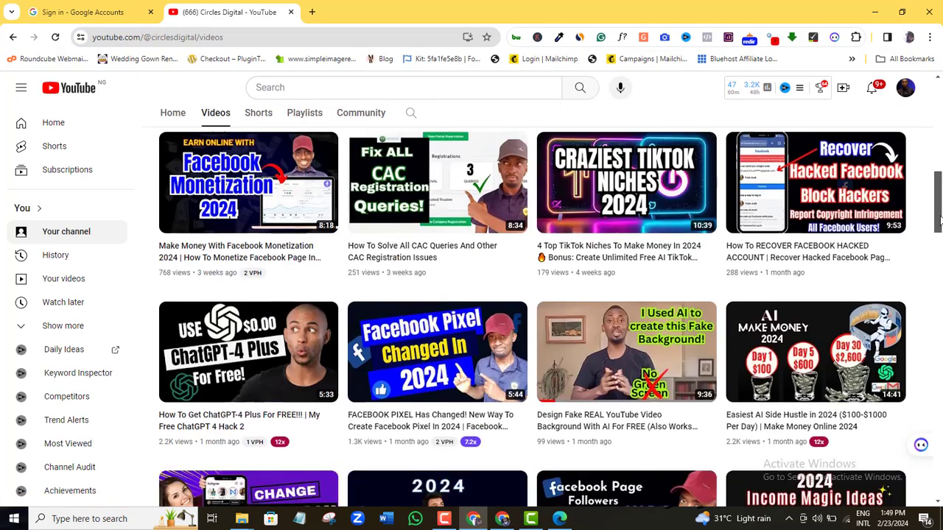
scroll(461, 311, "up", 1)
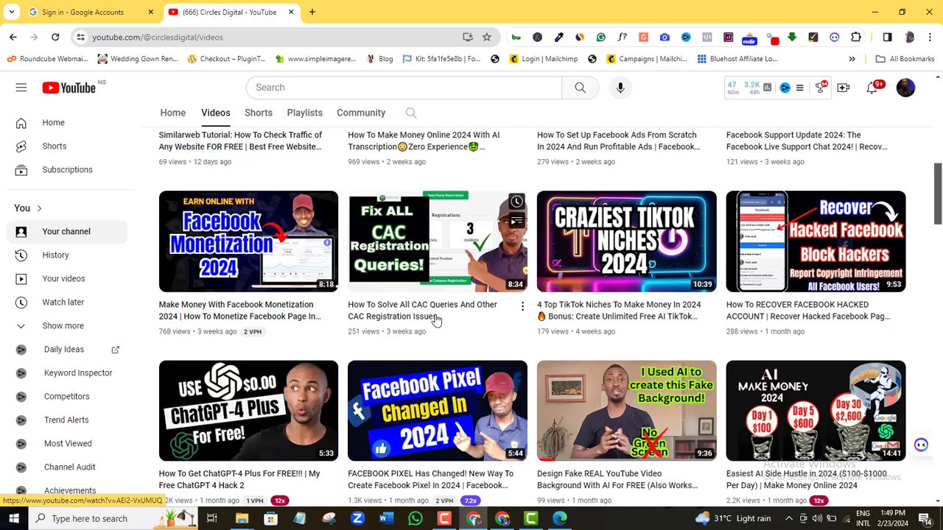
scroll(940, 237, "down", 2)
left_click_drag(938, 237, 938, 366)
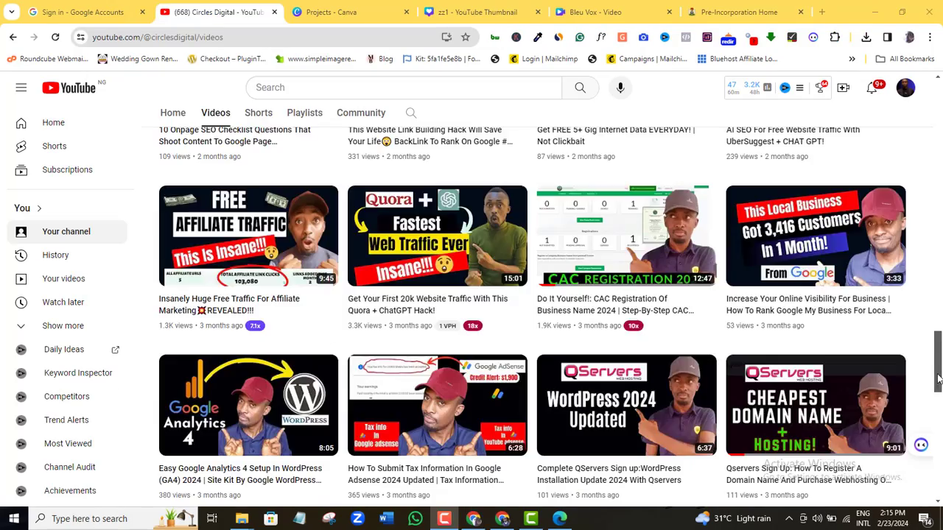
left_click_drag(938, 379, 919, 165)
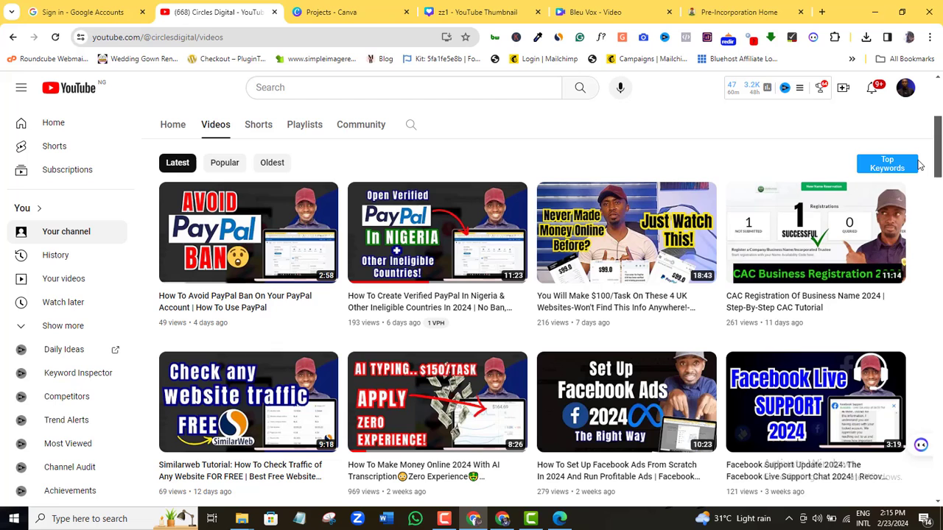
left_click(607, 263)
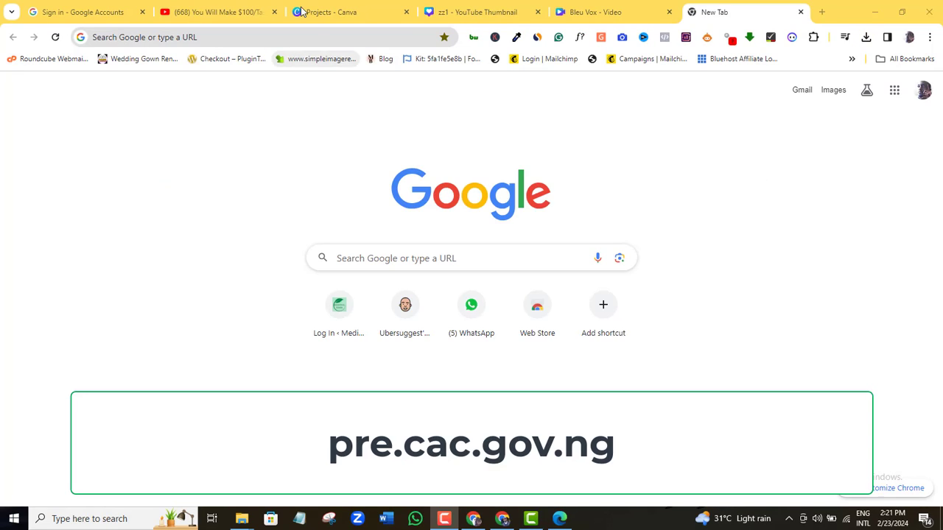
Step: Load pre.cac.gov.ng and launch Search Now under Public Search
left_click(299, 37)
type("pre.ca")
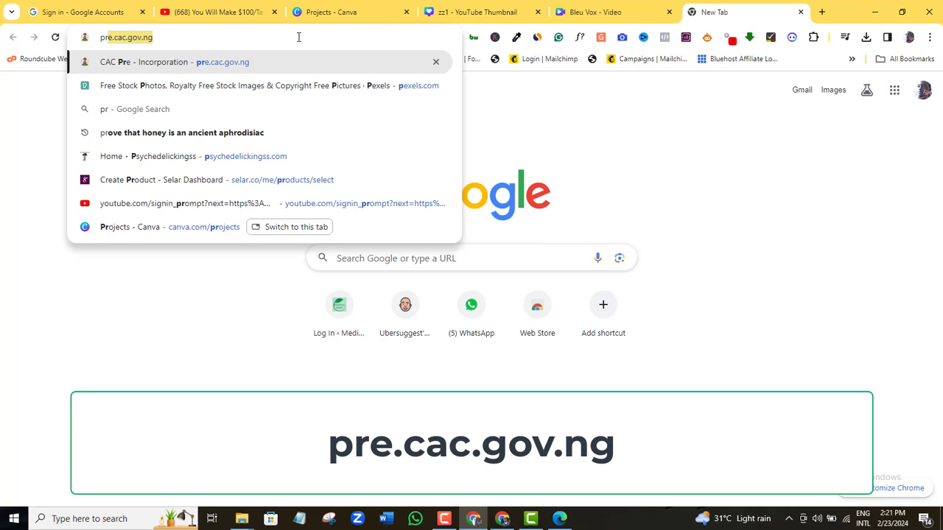
type("c.gov.ng/home")
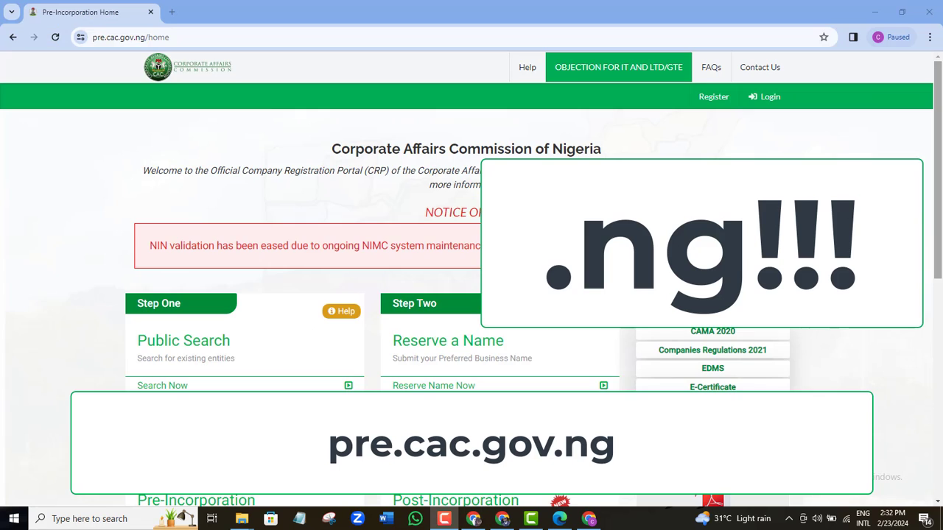
scroll(420, 147, "down", 2)
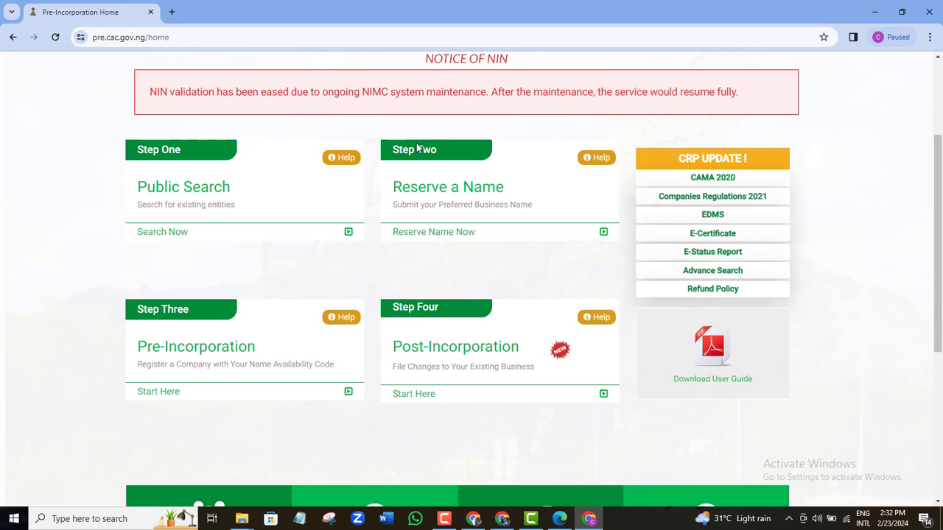
left_click(156, 240)
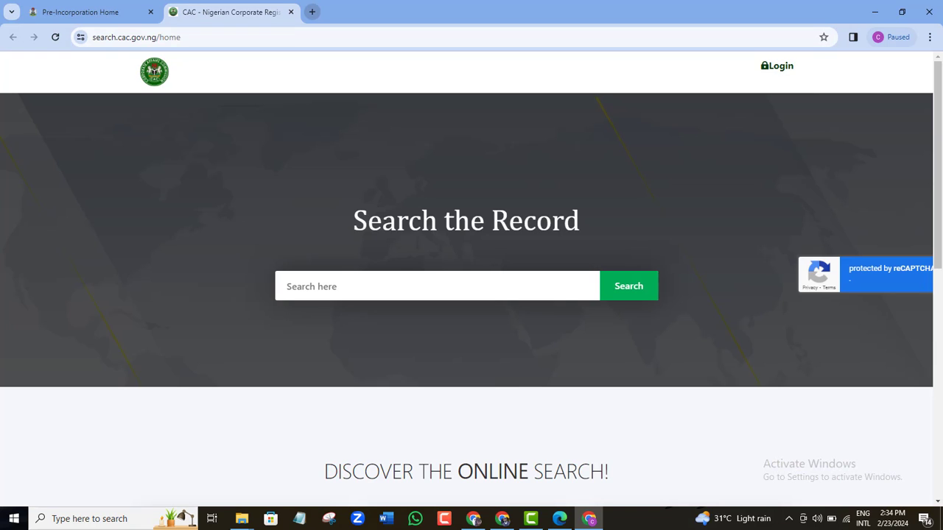
Step: Search the CAC records for 'cidimarketer' and confirm the SEARCH NOT FOUND result
left_click(327, 288)
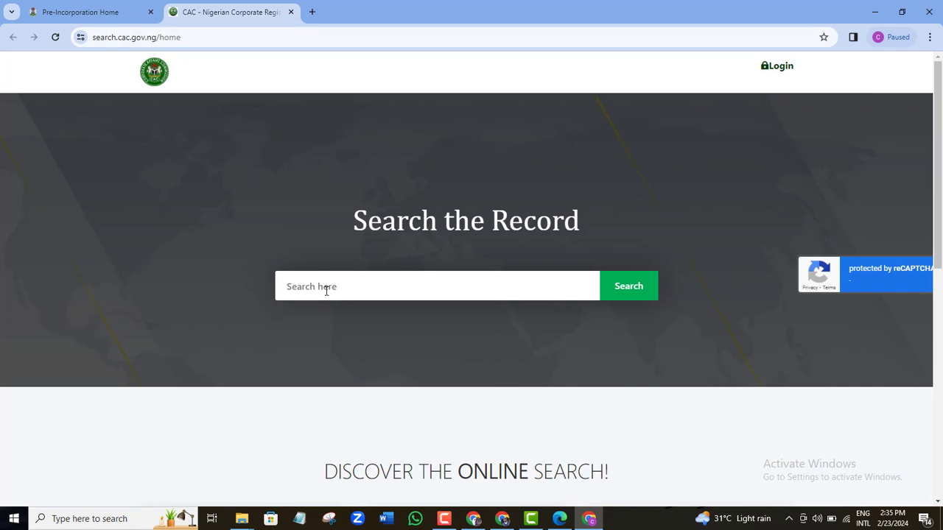
type("cidimarketer")
left_click(637, 291)
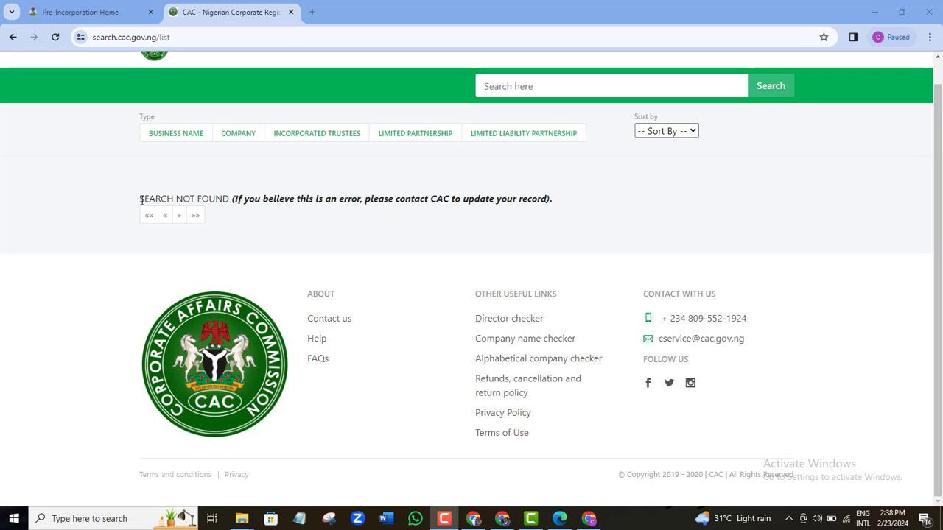
left_click_drag(140, 200, 229, 223)
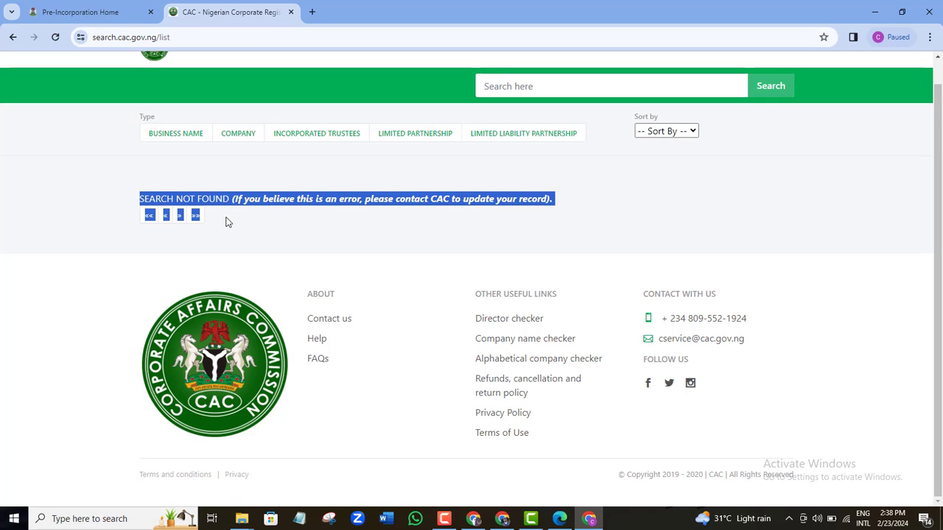
left_click(308, 231)
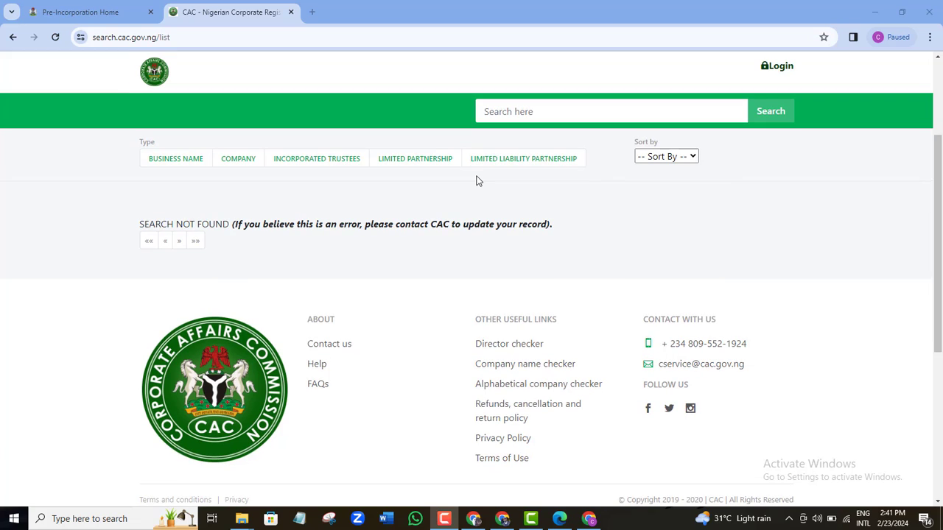
Step: From the Pre-Incorporation Home tab, choose Reserve Name Now and follow the Sign Up link
left_click(112, 20)
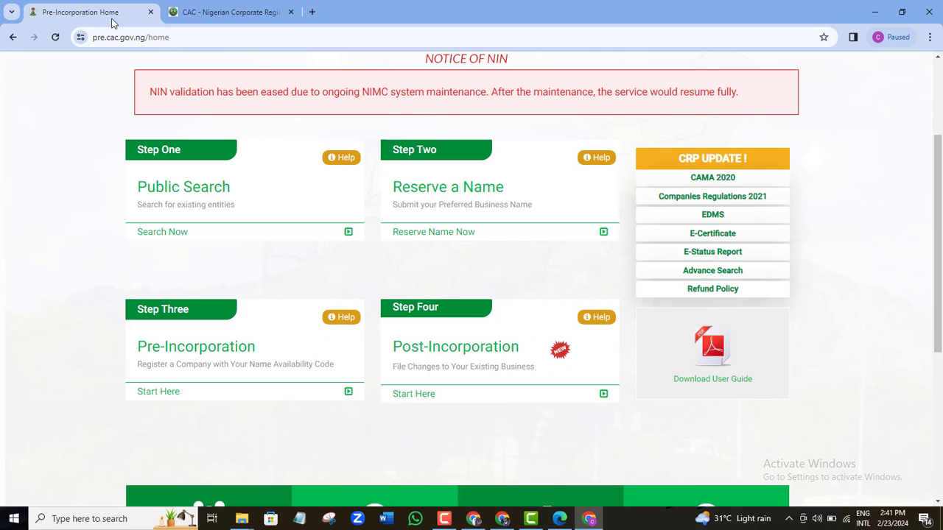
left_click(441, 240)
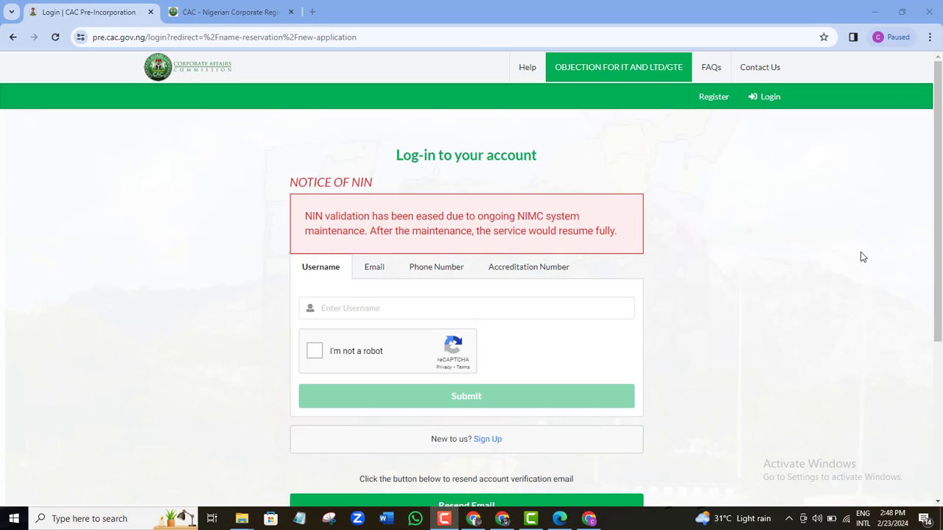
left_click_drag(940, 153, 940, 213)
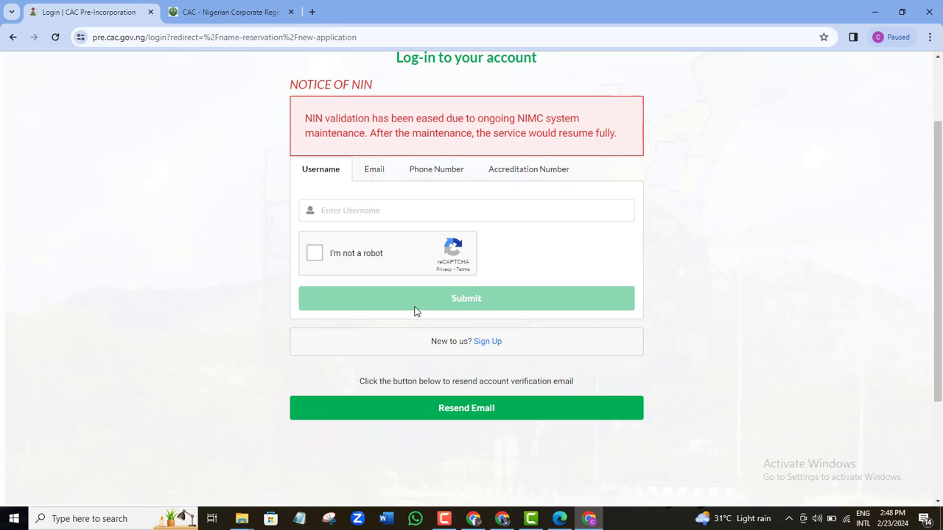
left_click(486, 342)
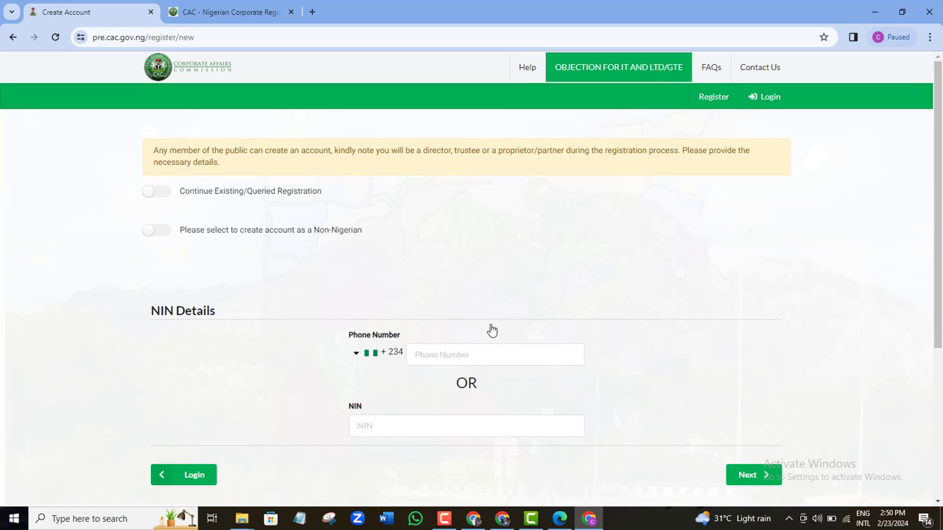
Step: Register a Non-Nigerian account with Permanent Voters Card as the means of identification
left_click_drag(940, 176, 941, 240)
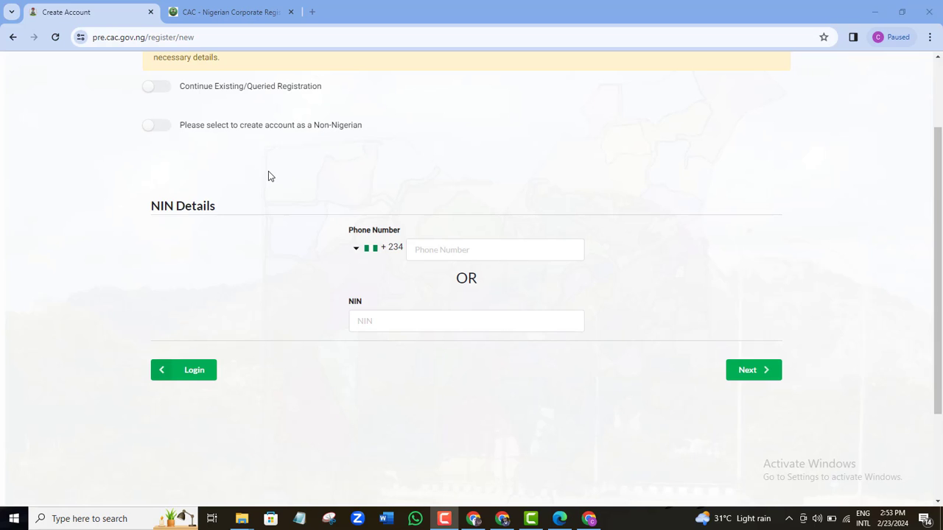
left_click(163, 127)
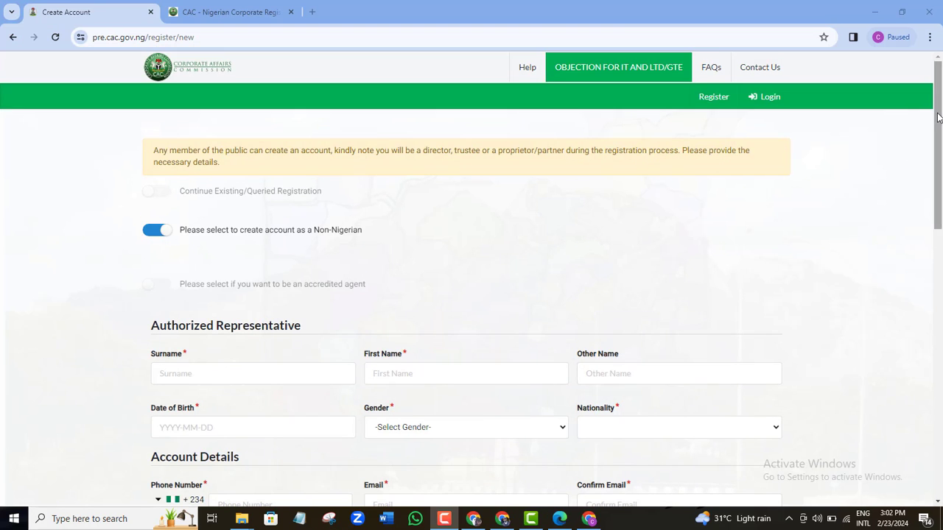
scroll(941, 225, "down", 5)
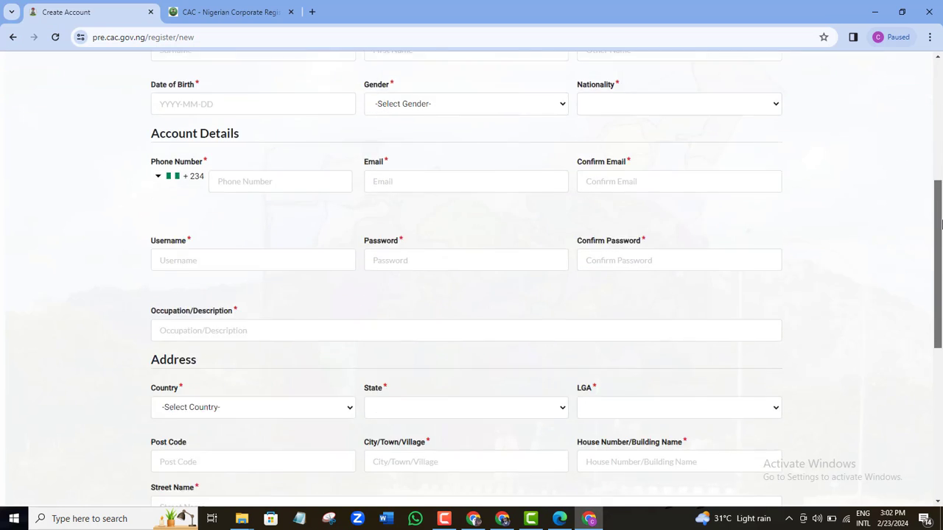
scroll(941, 225, "down", 5)
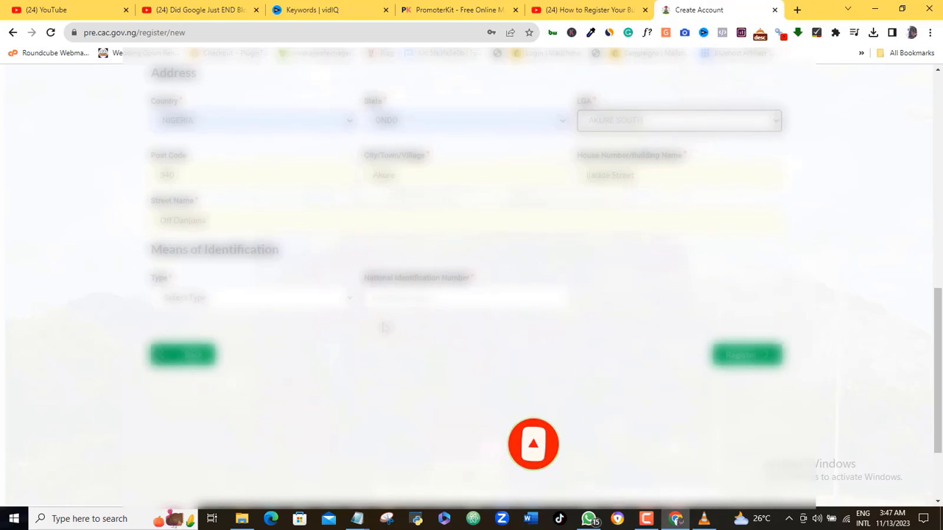
left_click(271, 299)
left_click(254, 366)
left_click(271, 298)
left_click(249, 357)
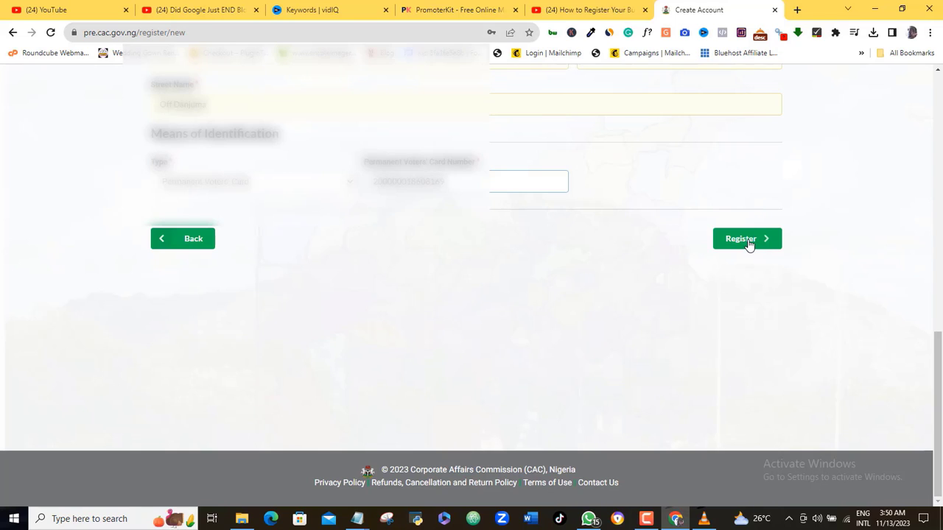
left_click(739, 240)
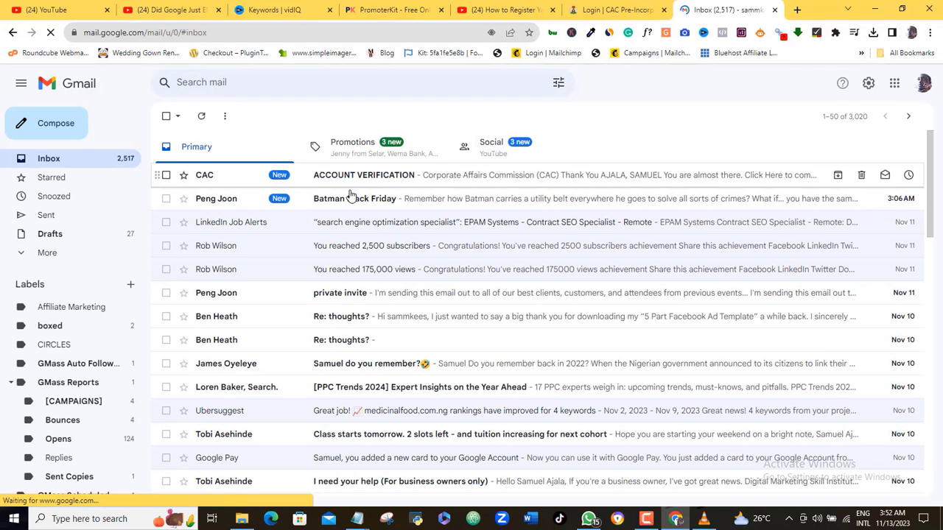
Step: Open the CAC ACCOUNT VERIFICATION email and follow its Click Here link
left_click(440, 183)
scroll(568, 252, "down", 2)
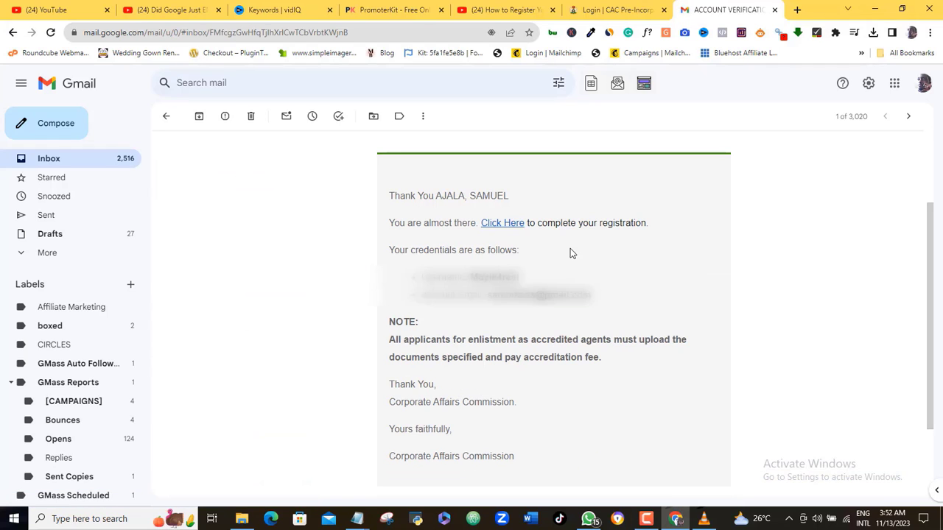
left_click(505, 227)
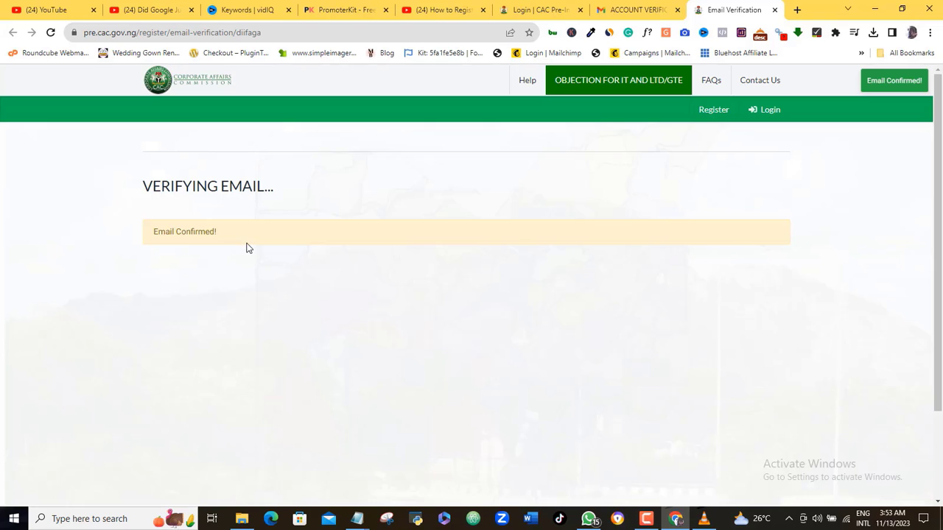
Step: Log in through the Email option with reCAPTCHA and password to reach the Pre-Incorporation Dashboard
left_click(770, 111)
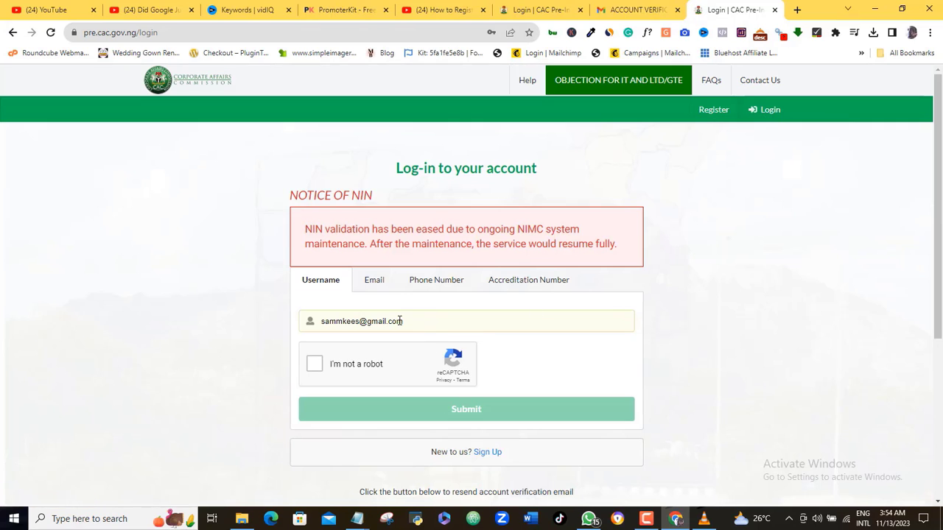
left_click(383, 278)
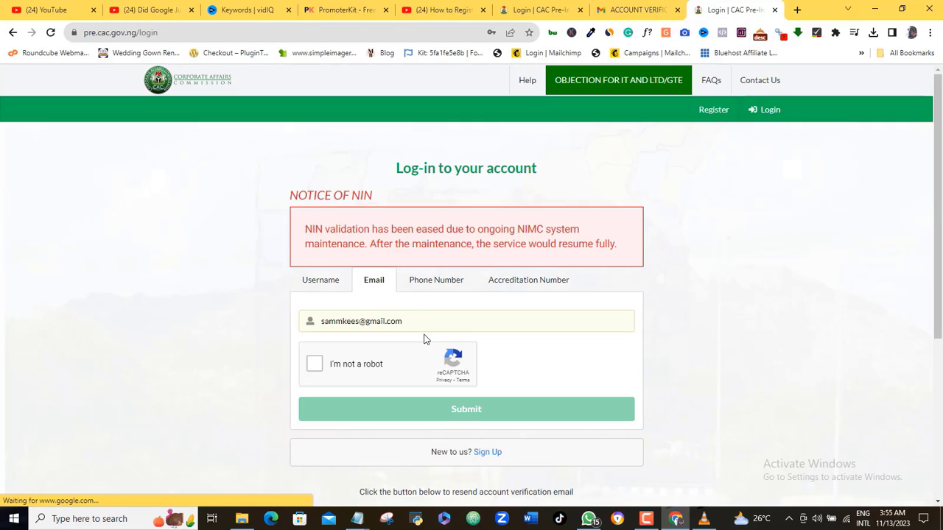
left_click(442, 281)
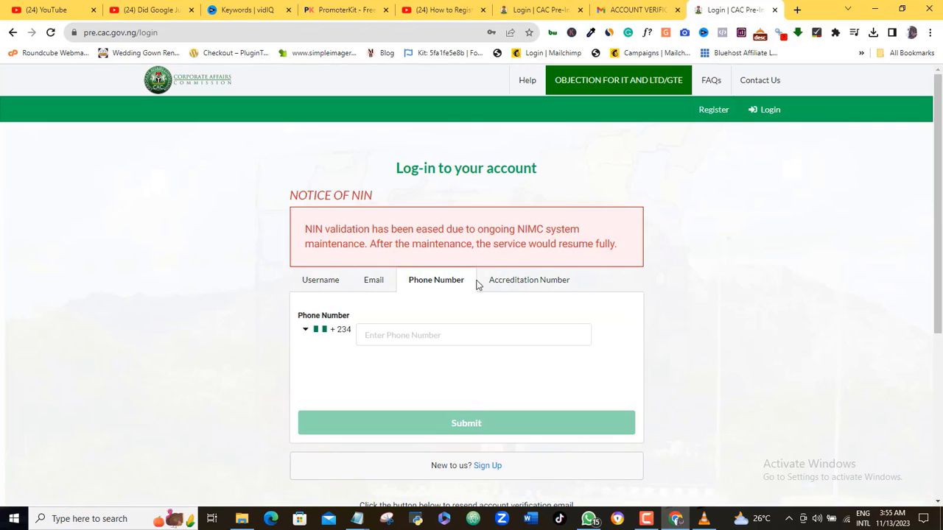
left_click(517, 287)
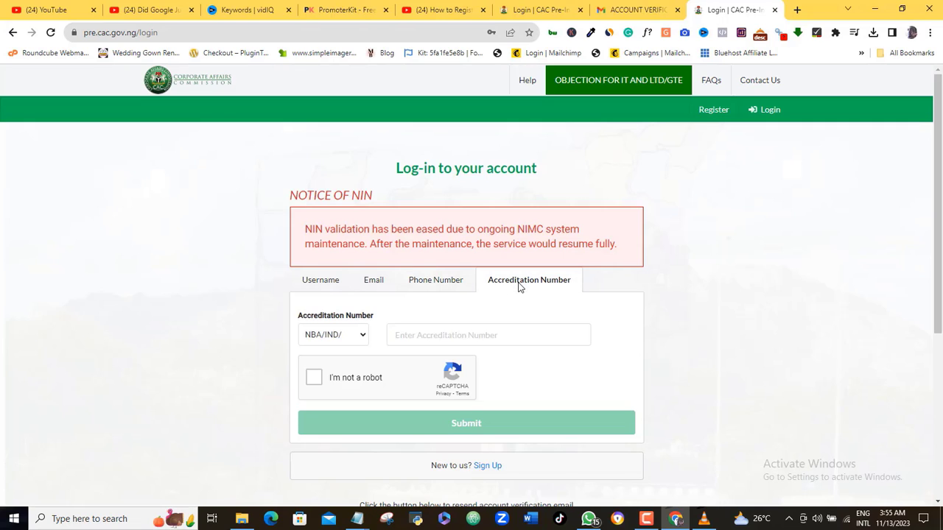
left_click(360, 287)
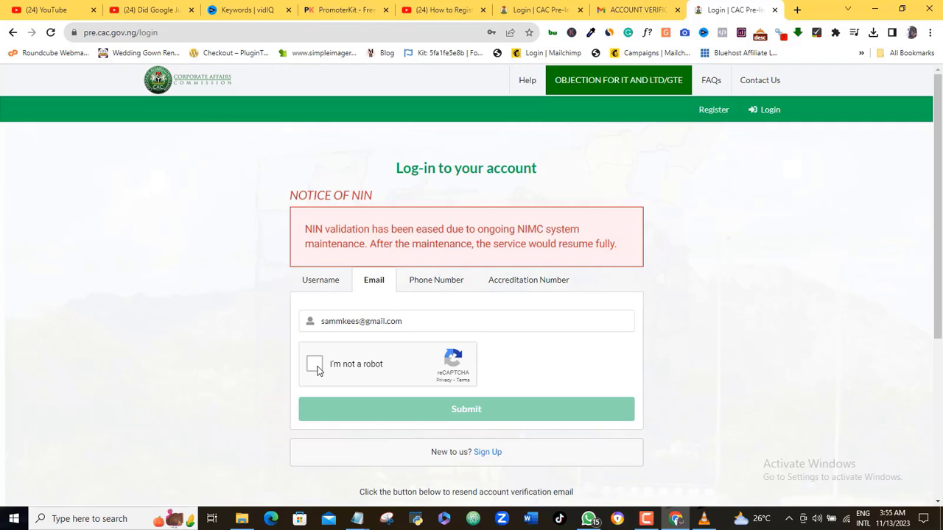
left_click(315, 365)
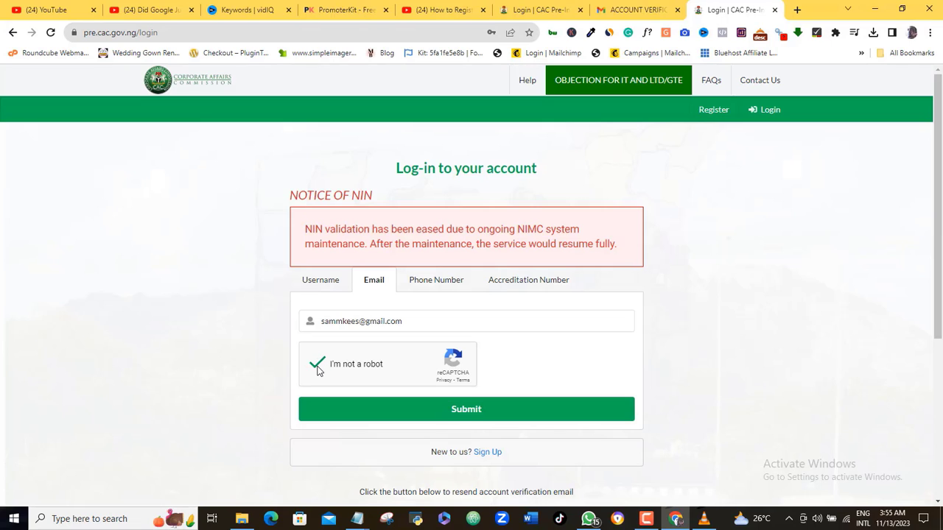
left_click(434, 417)
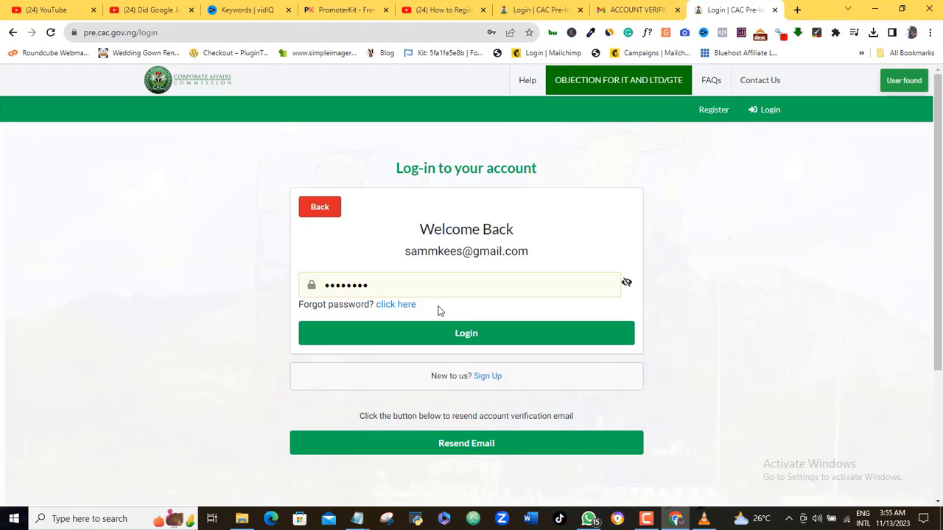
left_click(496, 334)
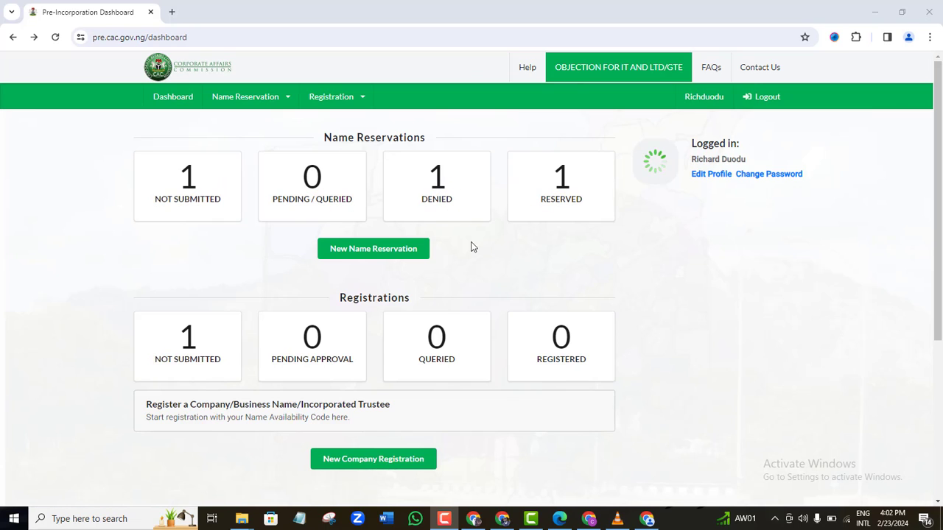
Step: Begin a New Name Reservation with COMPANY classification and PRIVATE COMPANY LIMITED BY SHARES type
left_click(391, 254)
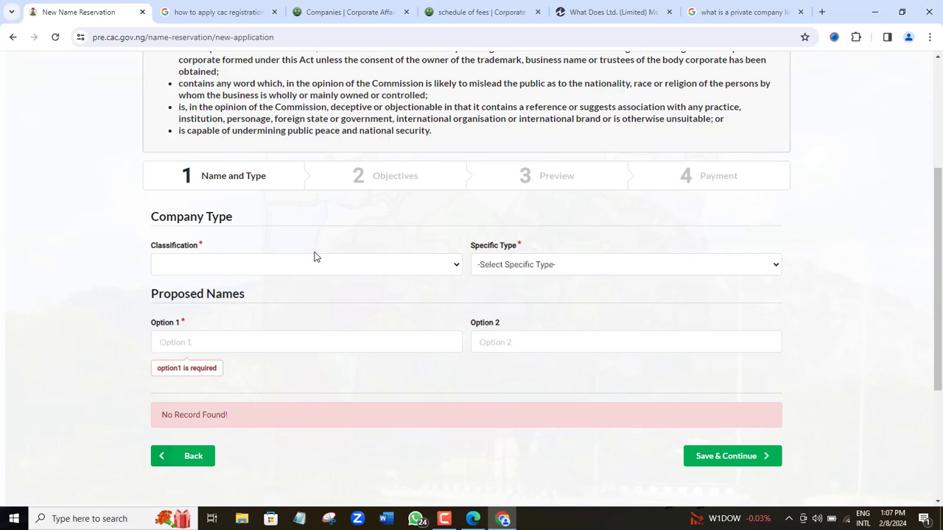
left_click(278, 268)
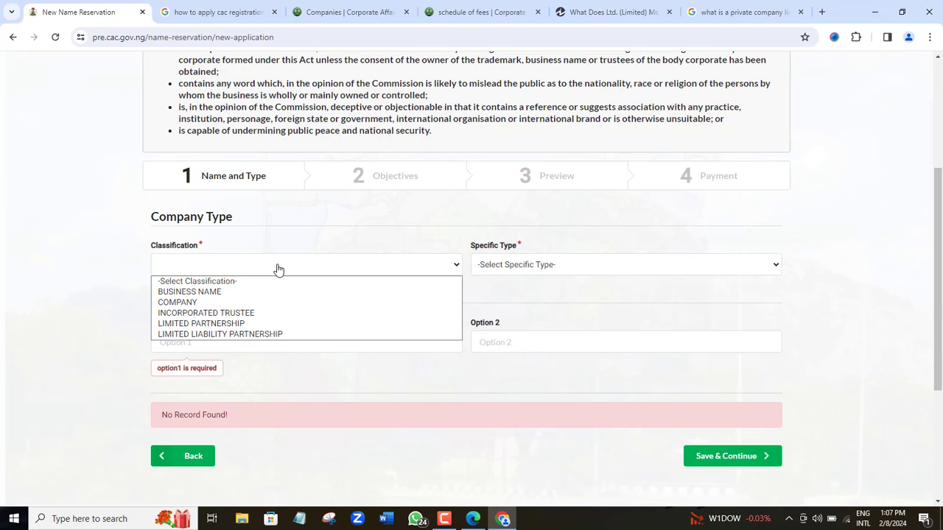
left_click(186, 303)
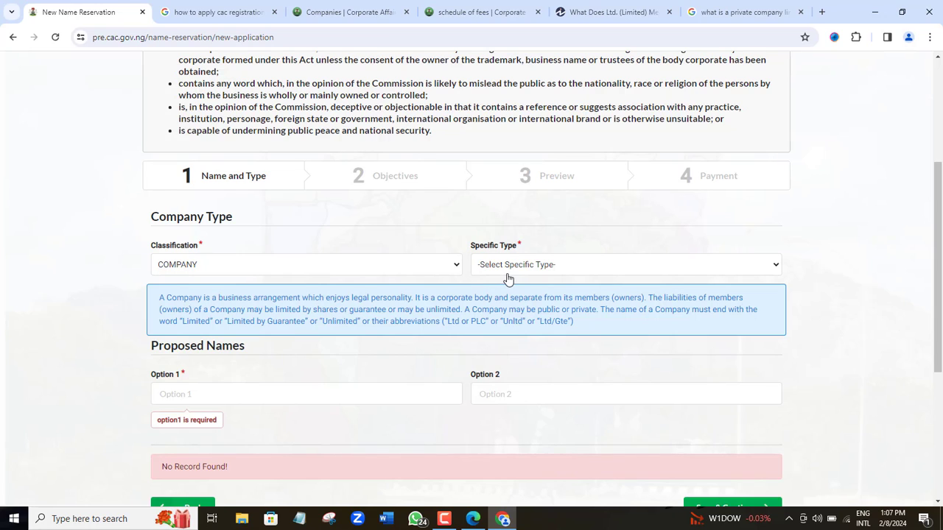
left_click(626, 267)
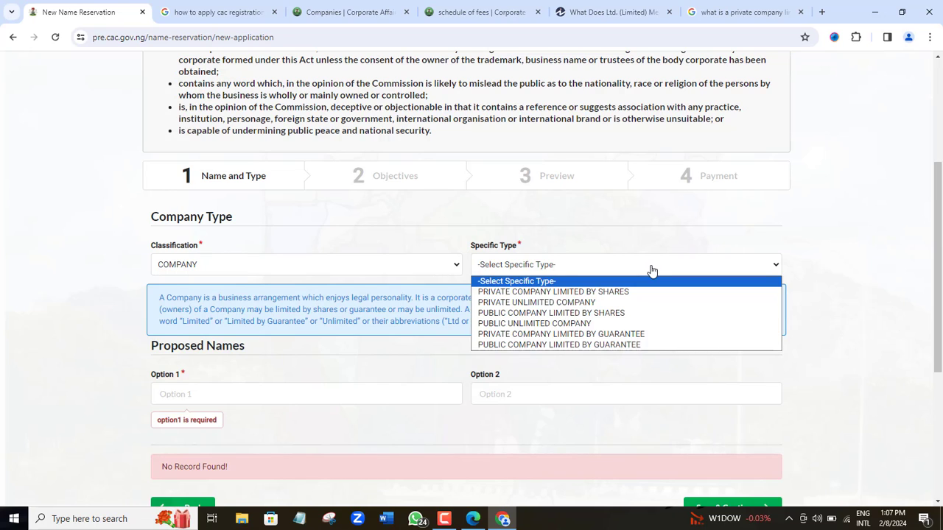
left_click(618, 294)
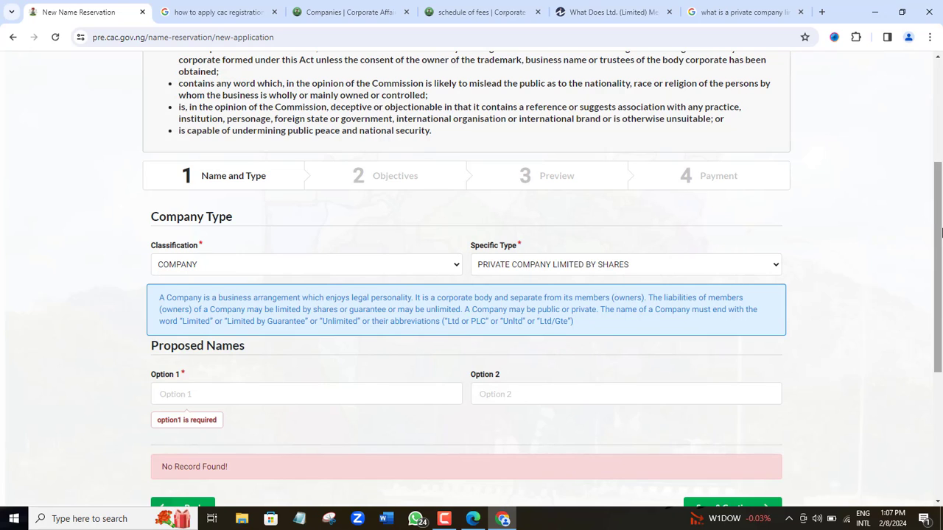
Step: Enter the Option 1 company name ending in 'LTD' and save to continue
left_click_drag(939, 233, 941, 305)
left_click(367, 242)
type("***")
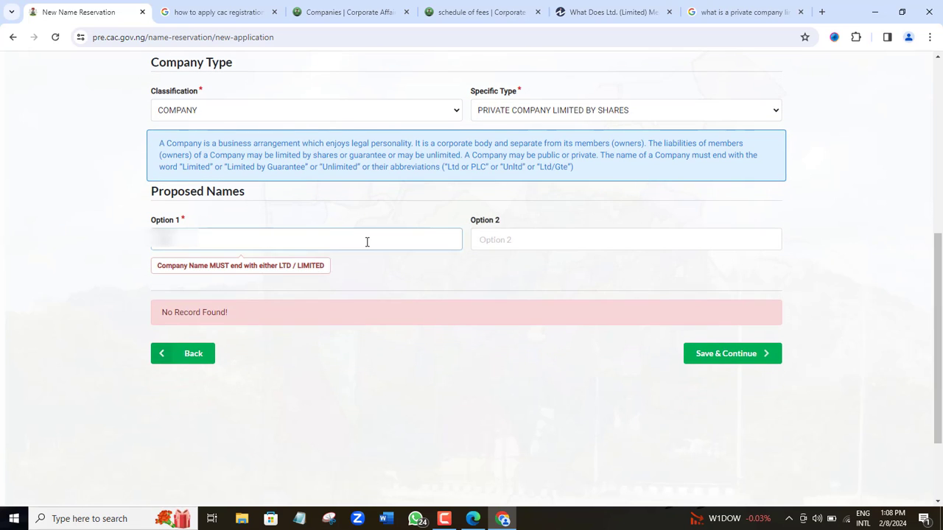
type("**")
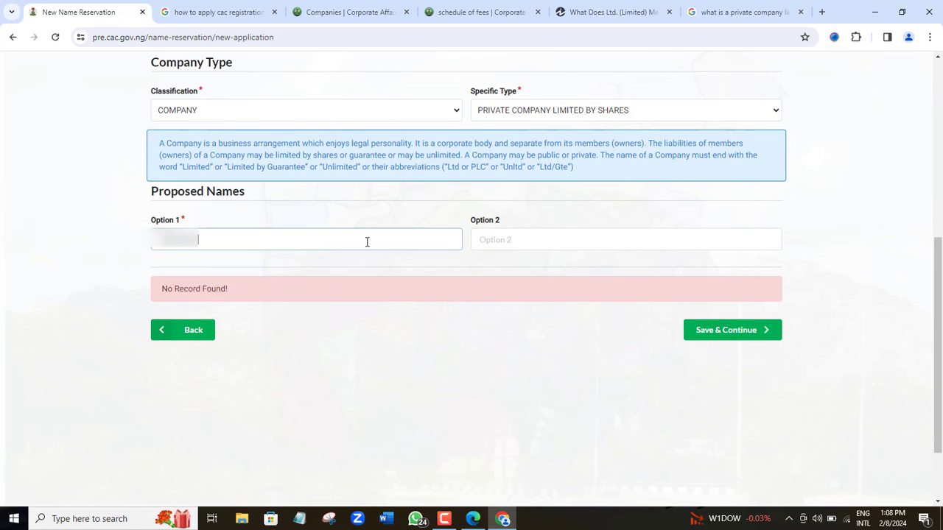
type("OOL")
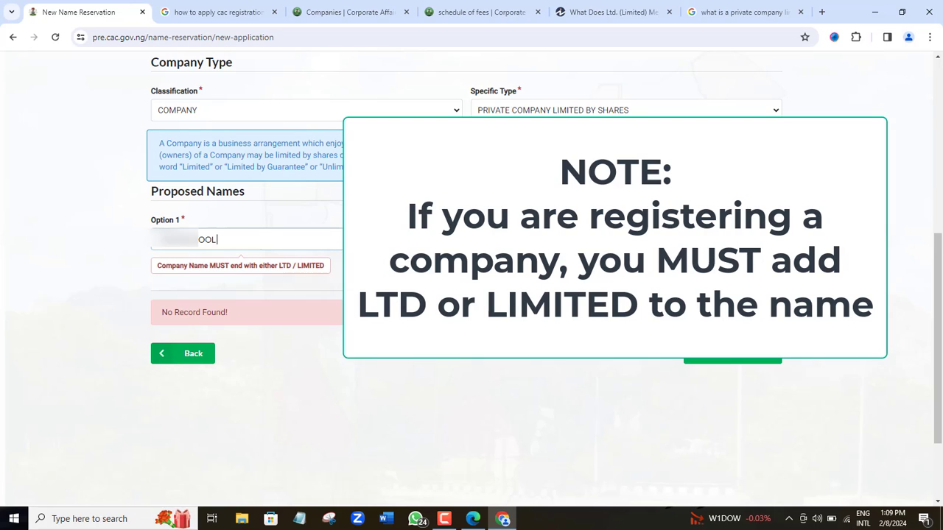
type(" LTD")
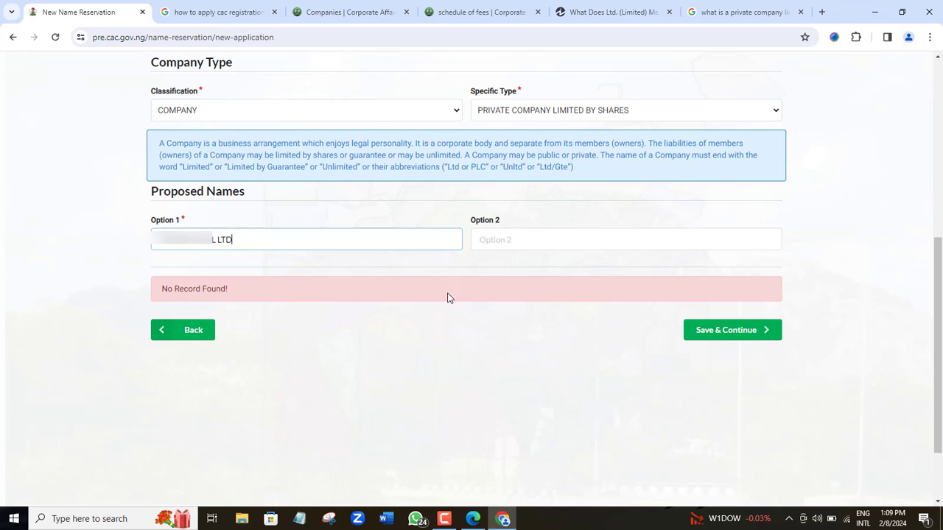
left_click(737, 331)
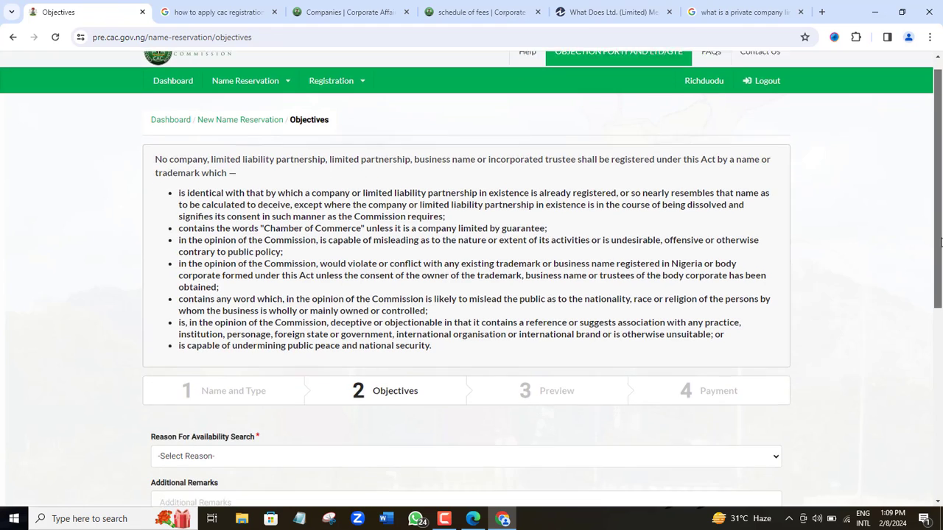
Step: Choose NEW INCORPORATION / REGISTRATION as the reason, add a remark on online and digital training, and save
left_click_drag(941, 243, 940, 372)
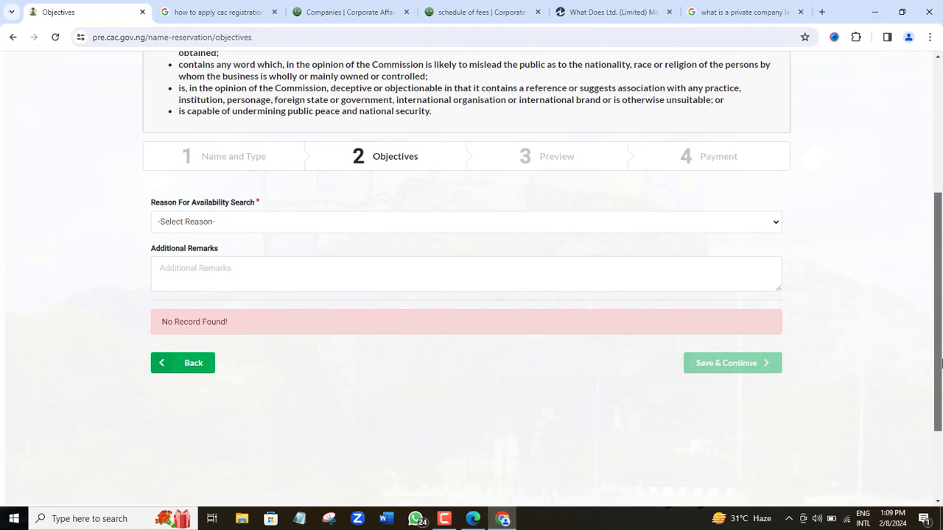
left_click(774, 227)
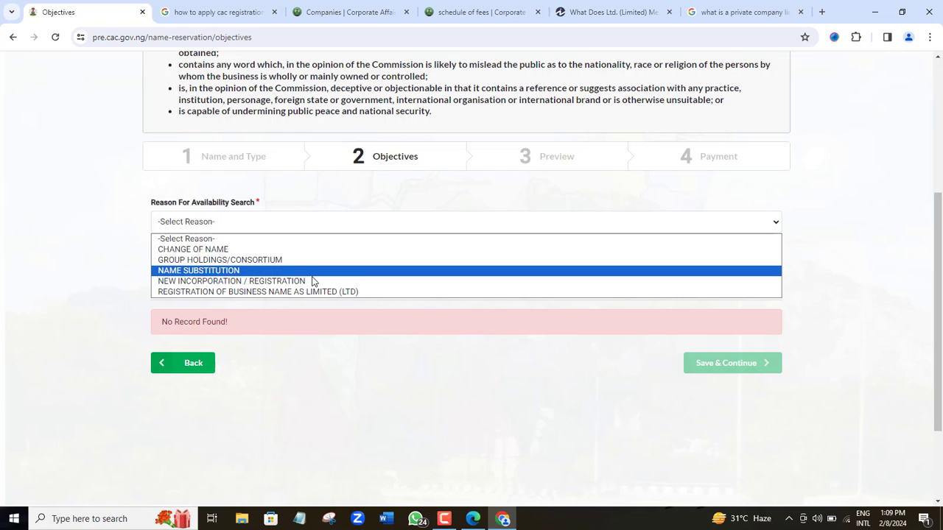
left_click(283, 285)
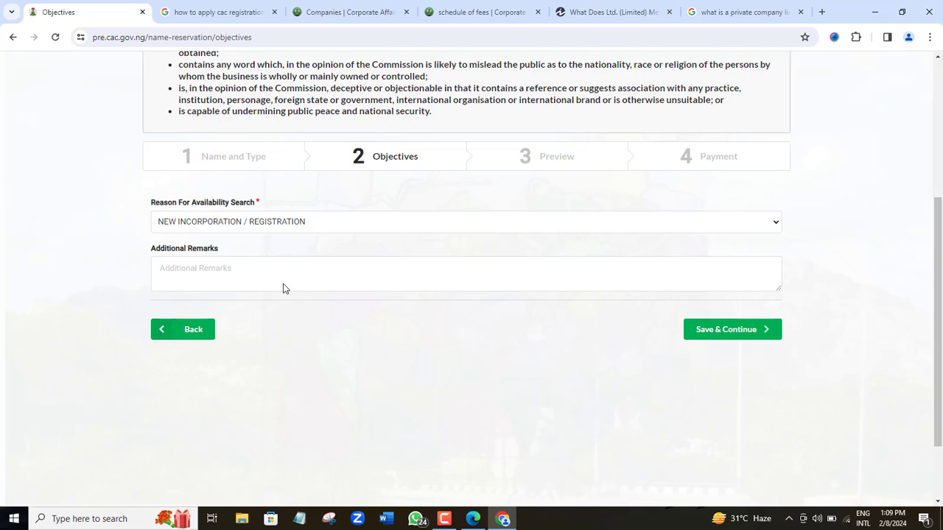
left_click(223, 269)
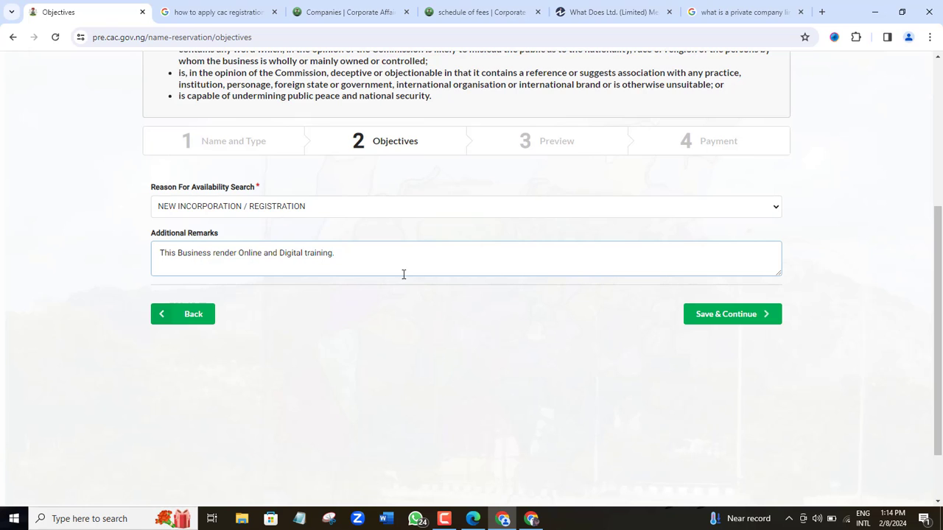
left_click(744, 318)
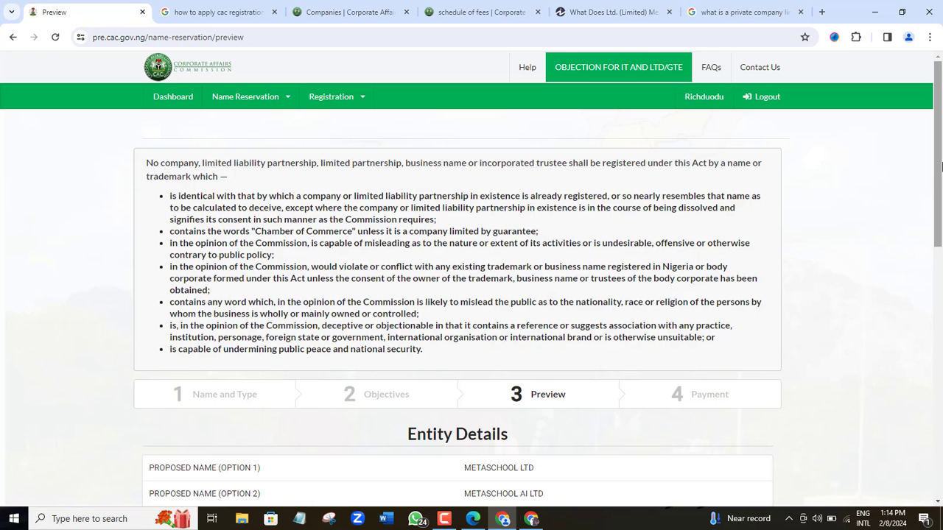
Step: Review the Preview page and continue to the ₦661.25 Remita Pay a Biller page
scroll(745, 322, "down", 2)
scroll(471, 280, "down", 2)
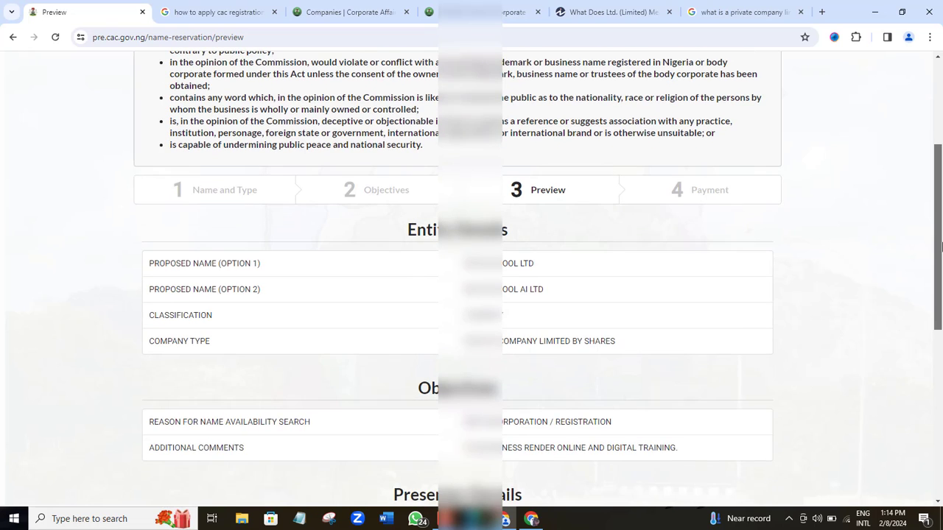
scroll(940, 309, "down", 3)
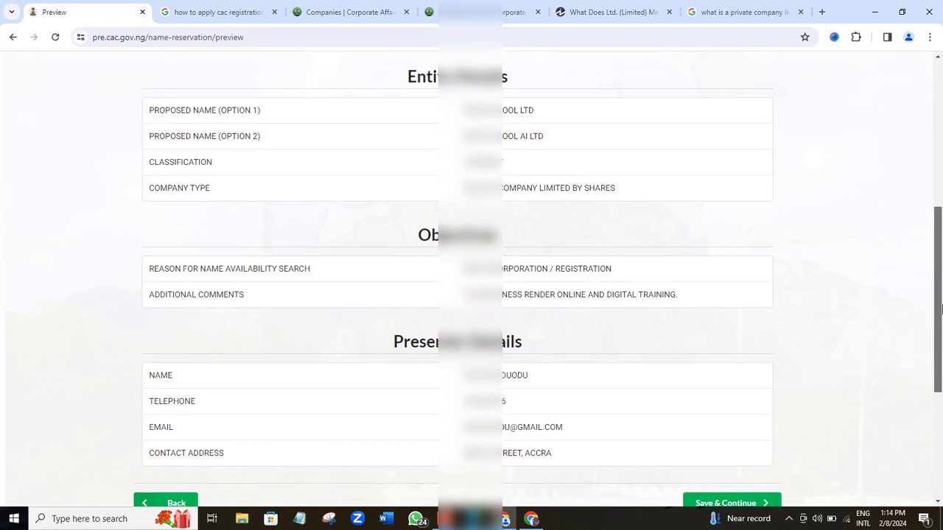
left_click_drag(940, 310, 942, 350)
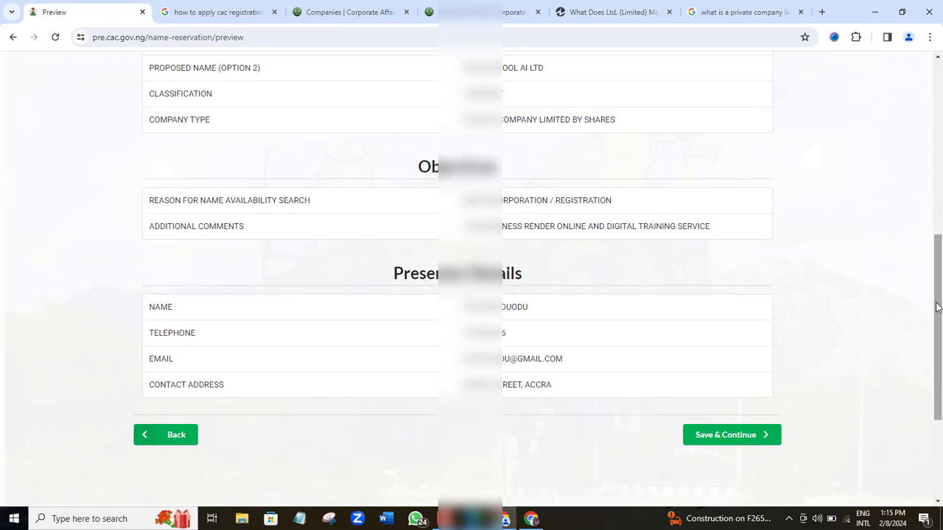
left_click_drag(939, 312, 938, 389)
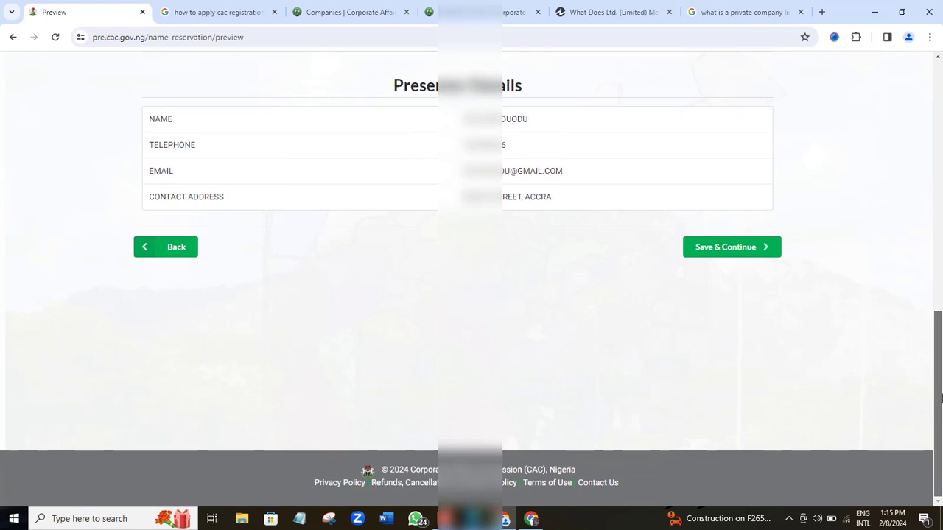
left_click(730, 254)
left_click_drag(940, 161, 941, 336)
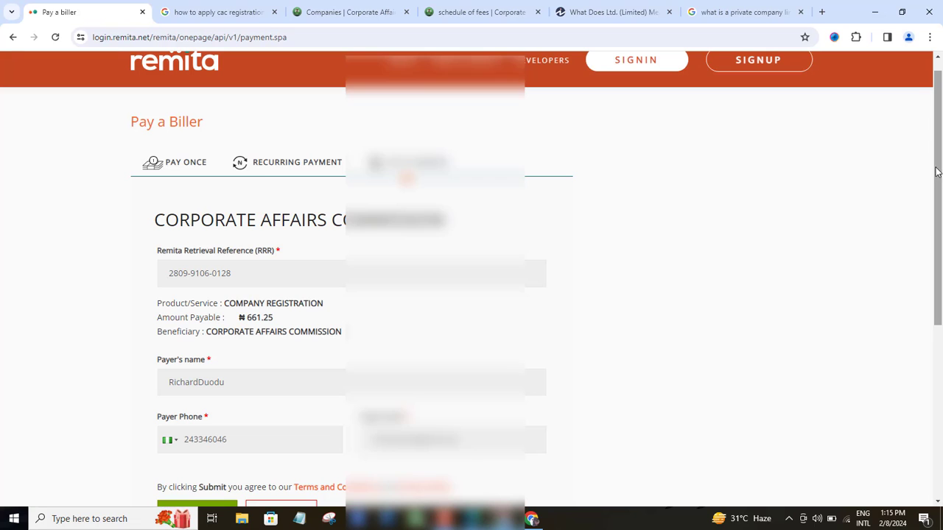
Step: Submit the NGN 663.94 company registration payment on Remita and confirm its success
left_click_drag(937, 171, 942, 295)
left_click(188, 308)
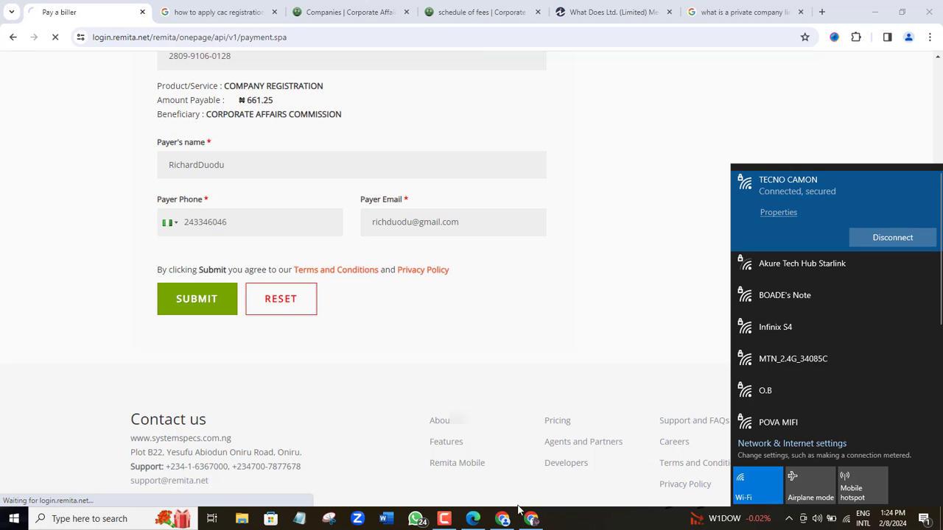
mouse_move(458, 521)
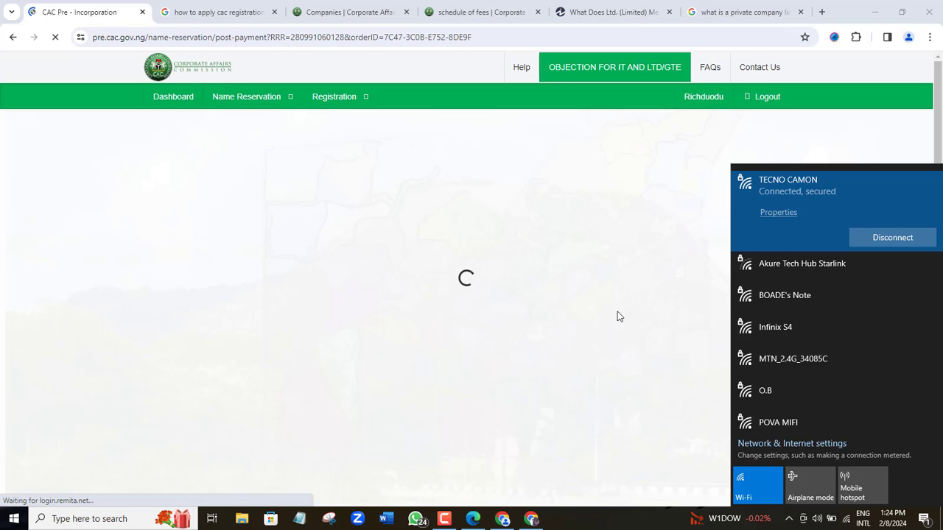
Step: Dismiss the network panel and scroll the post-payment page back to the Pre-Incorporation Dashboard
left_click(654, 252)
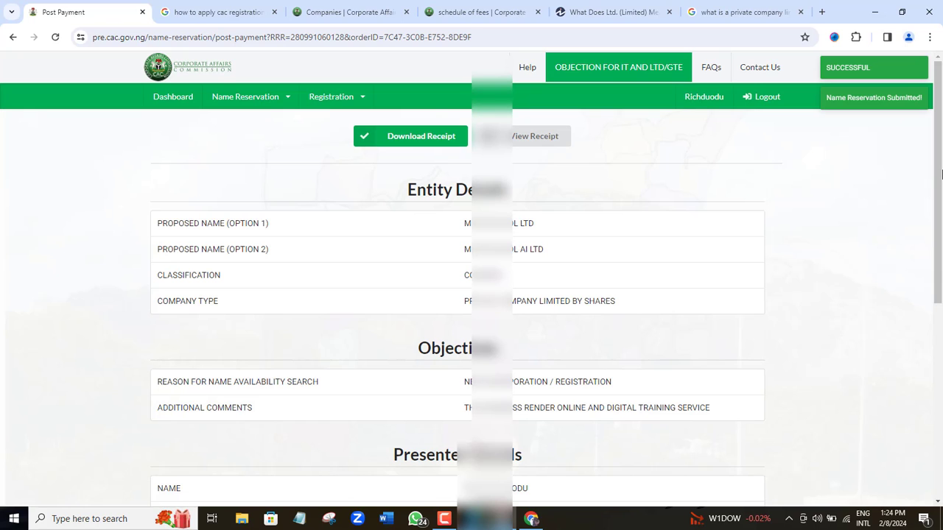
left_click_drag(942, 181, 941, 269)
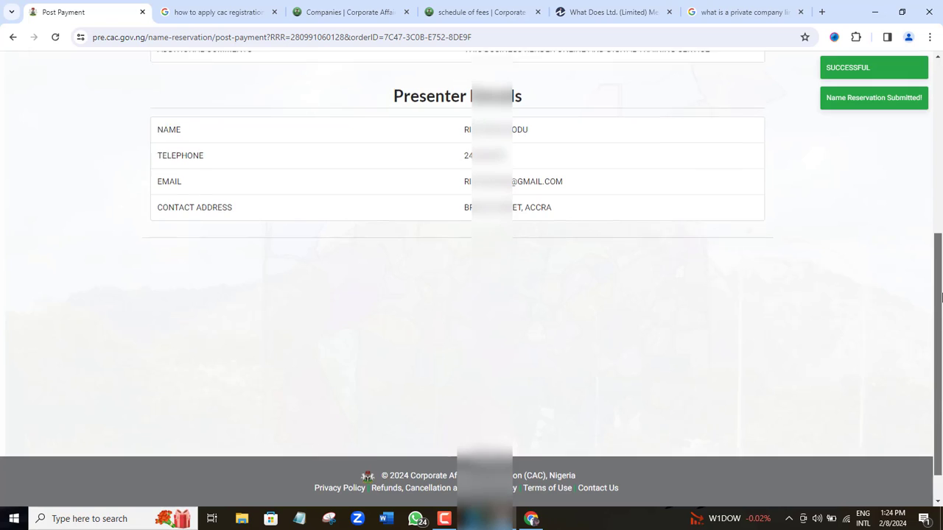
left_click_drag(940, 407, 942, 270)
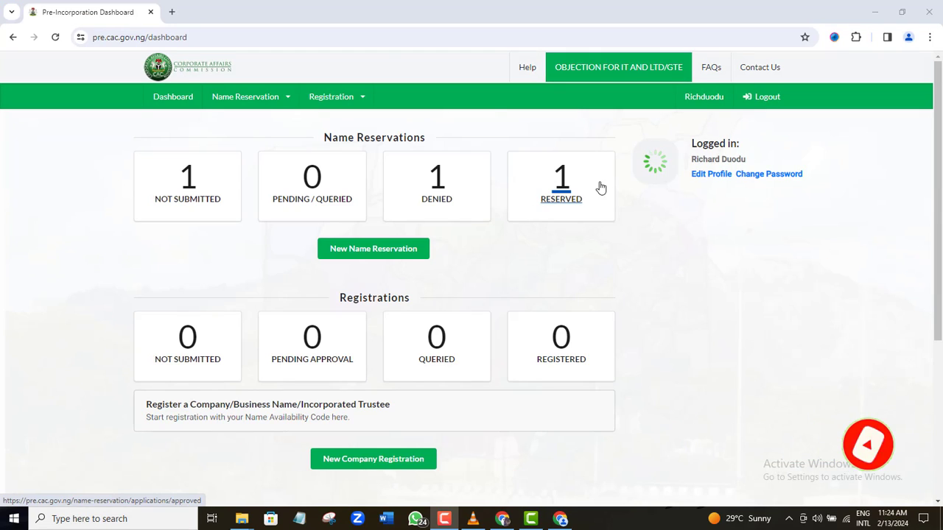
Step: Open the reserved names and start registration for METASCHOOL LTD
left_click(551, 207)
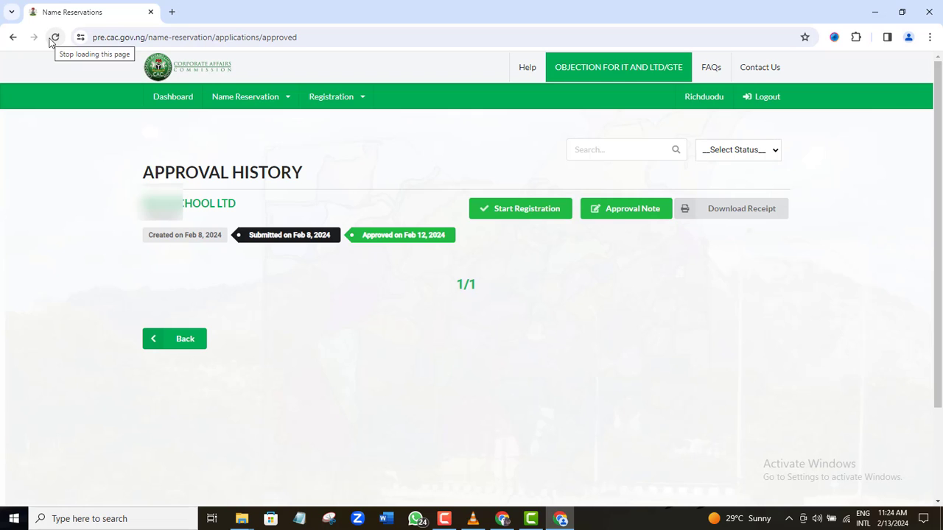
left_click(517, 212)
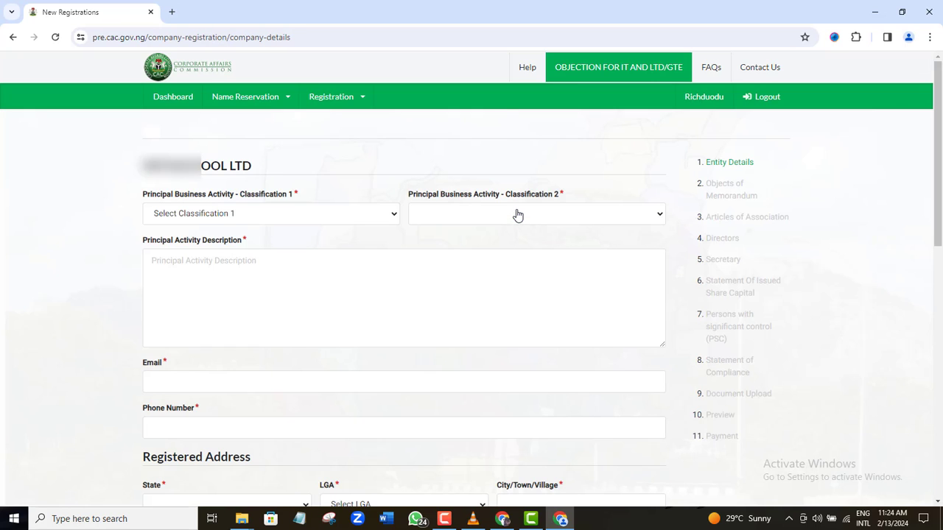
Step: Classify the business as EDUCATION with ICT TRAINING AND CONSULTANCY as the second classification
left_click(393, 217)
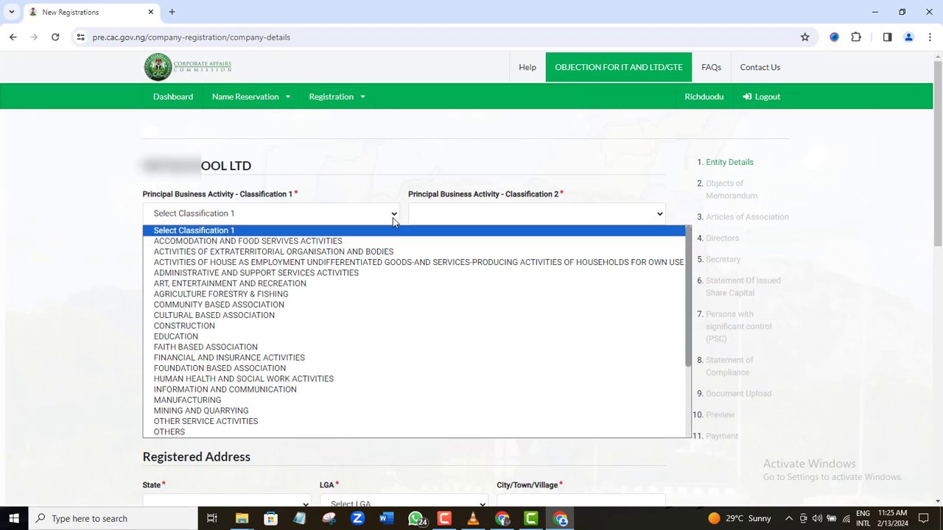
left_click(204, 339)
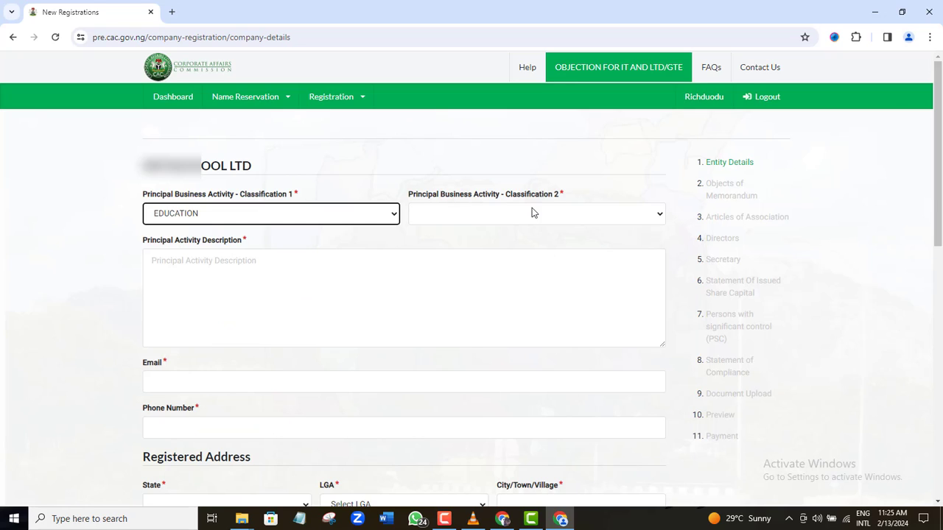
left_click(634, 216)
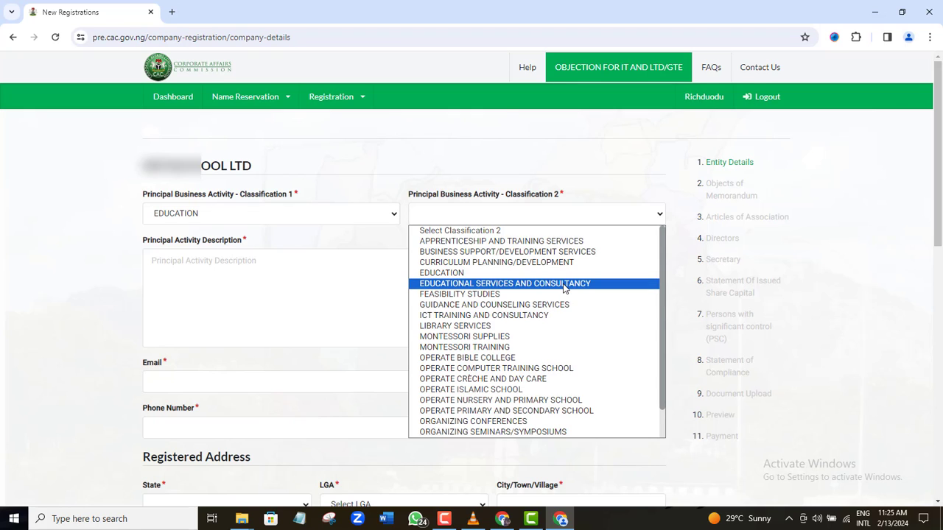
left_click(553, 316)
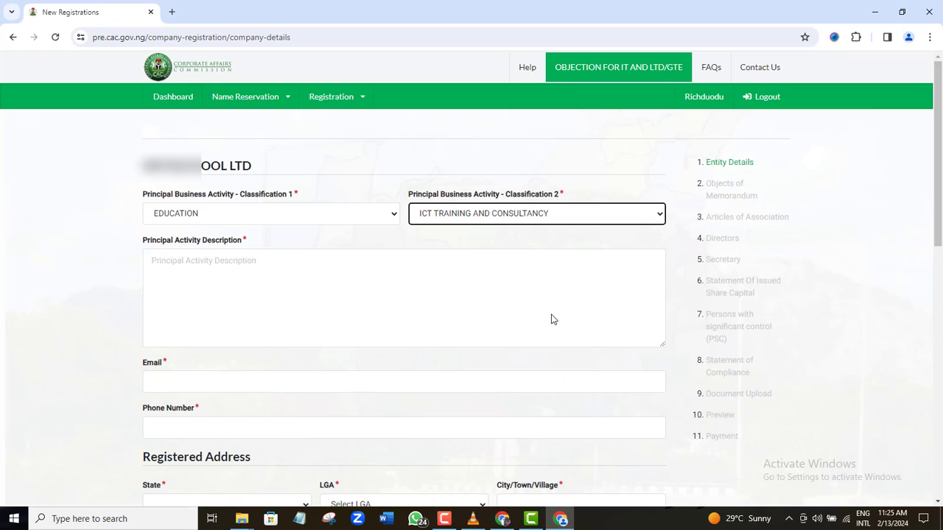
Step: Paste the principal activity description and enter the company email and phone number
left_click(272, 303)
key("ctrl+v")
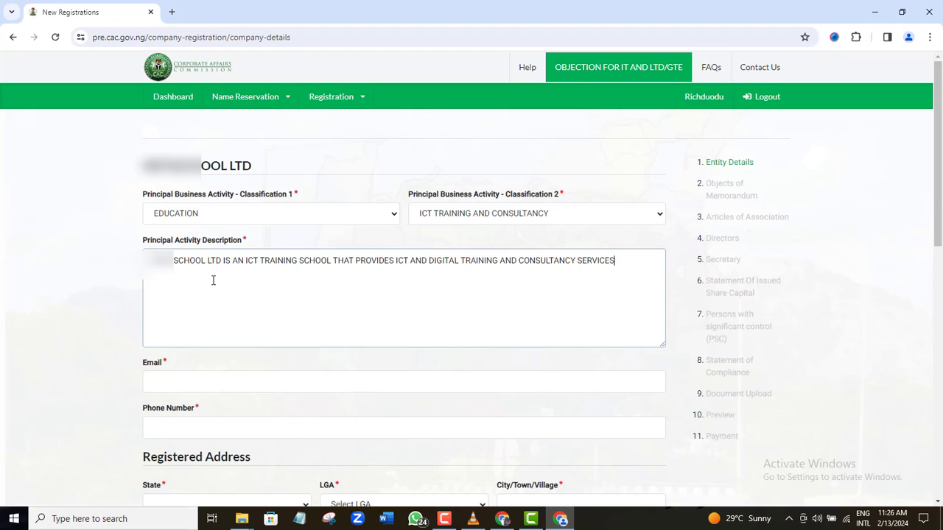
left_click(207, 384)
type("r")
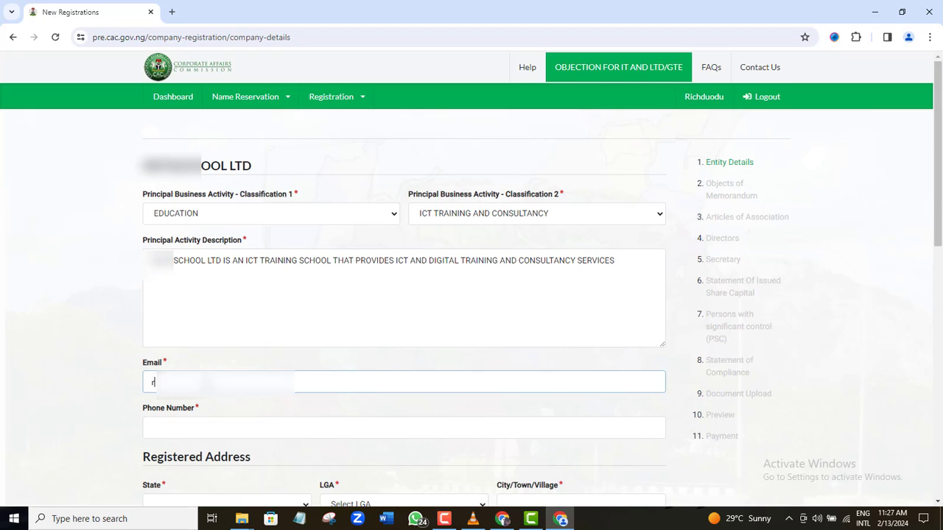
type("iddu")
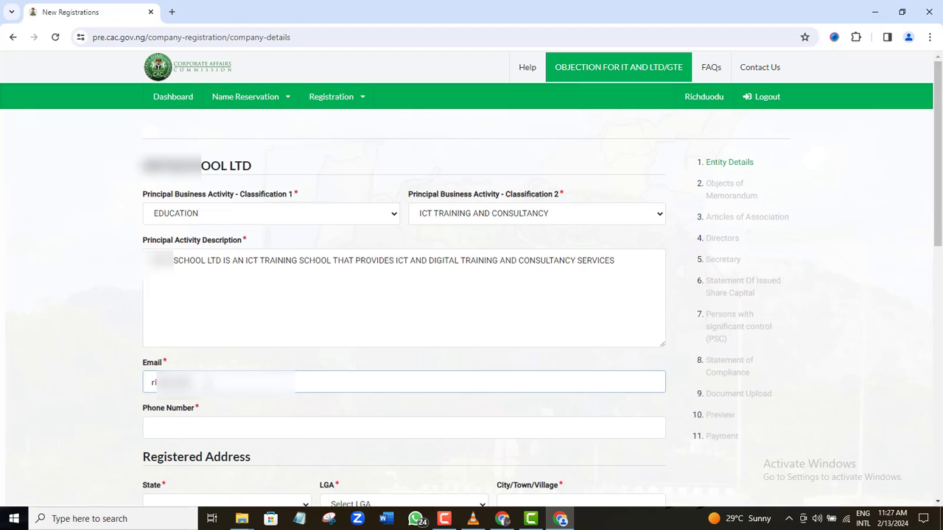
left_click(403, 428)
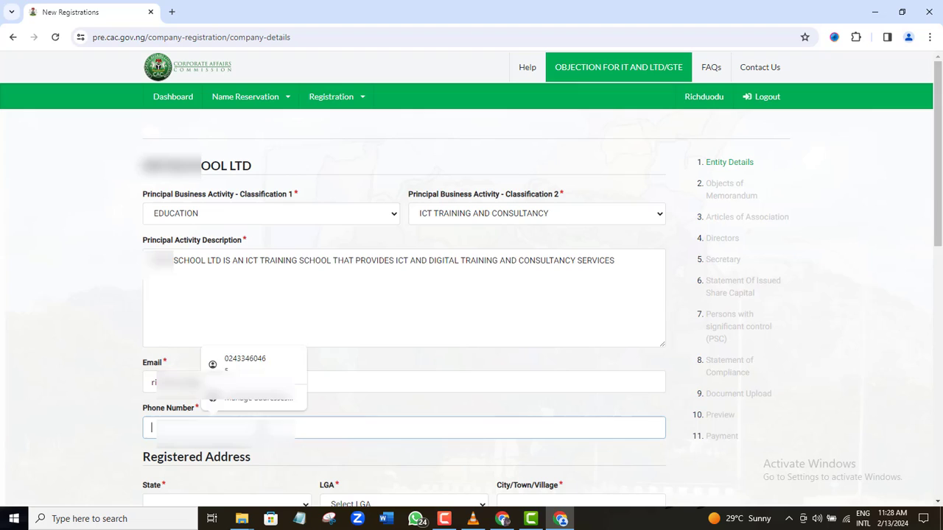
type("+")
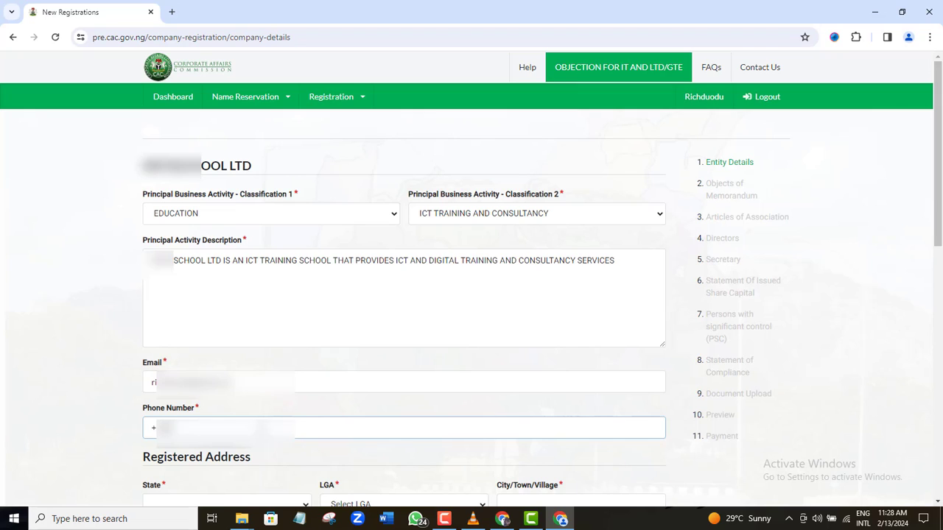
type("23480")
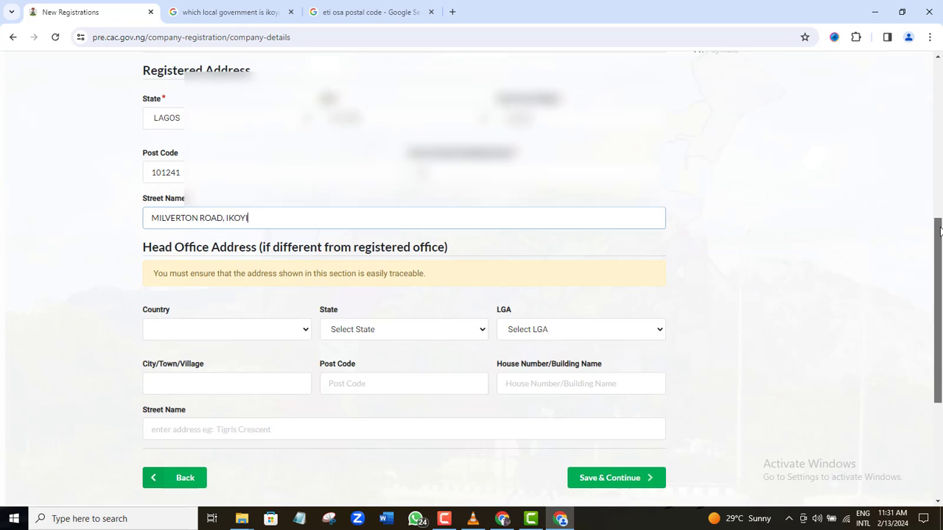
Step: Complete the registered address with Lagos and save the entity details
left_click_drag(939, 231, 940, 240)
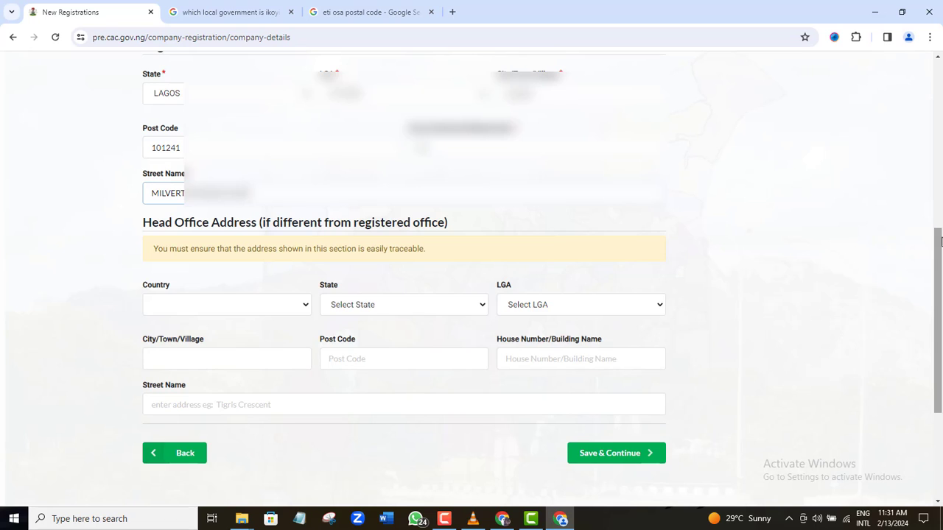
type("AGOS")
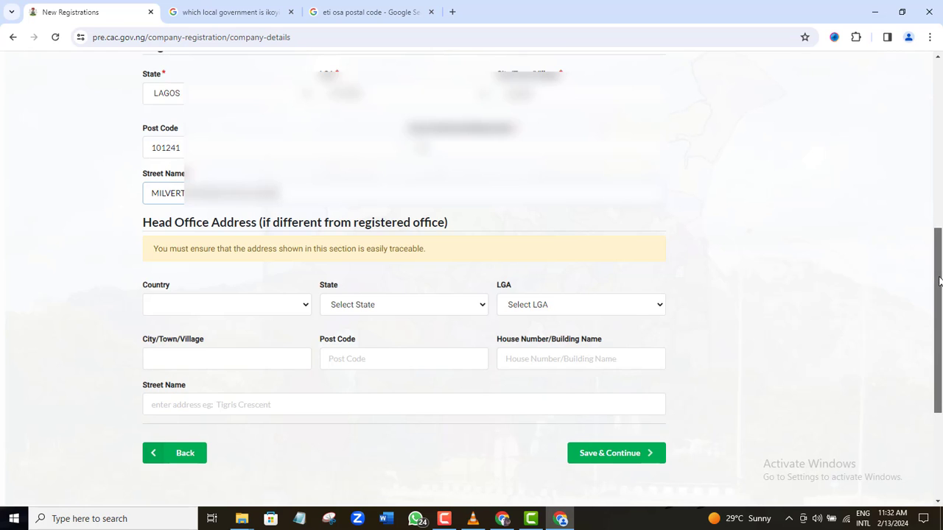
scroll(939, 281, "down", 2)
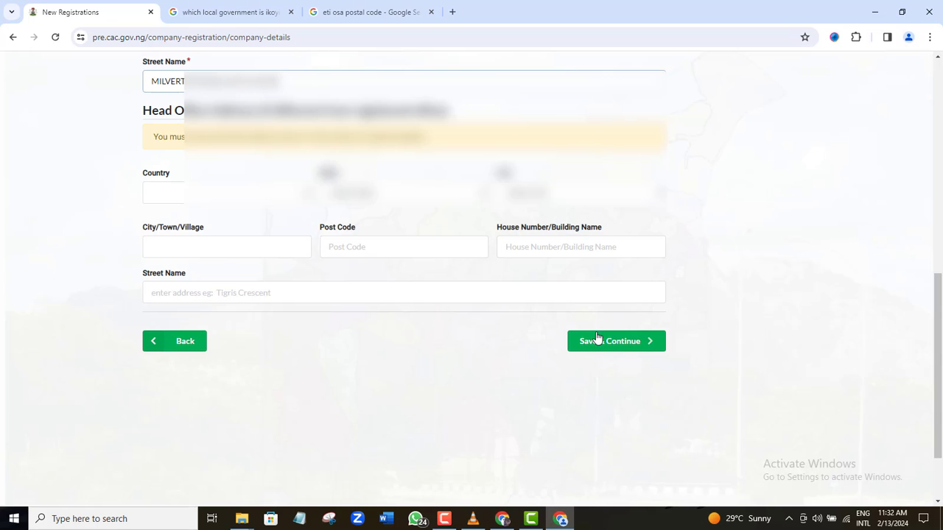
left_click(604, 343)
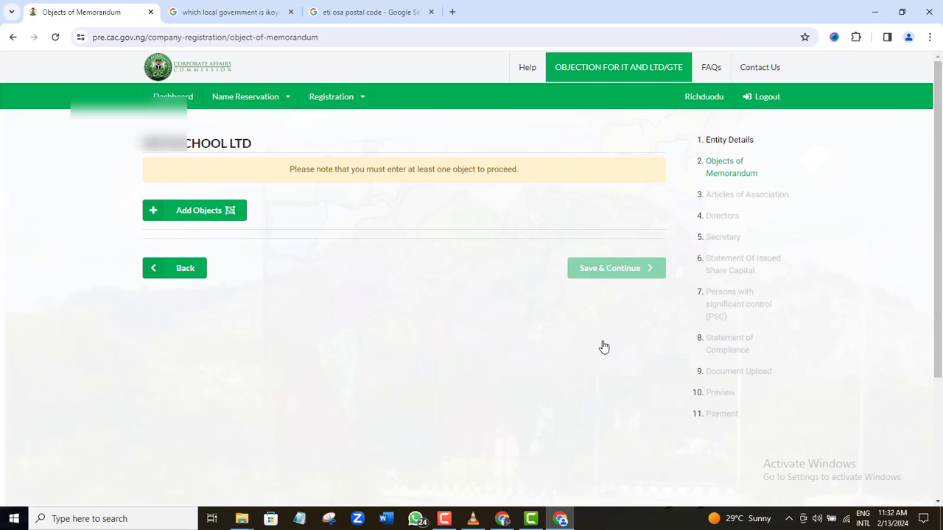
Step: Add the first two objects, on educational partnerships and skills training, copied from the drafted notes
left_click(218, 215)
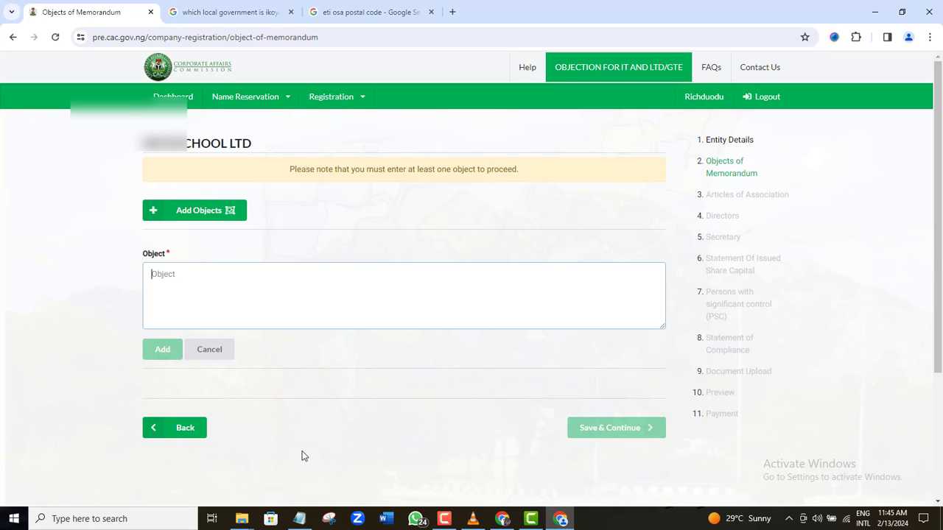
left_click(299, 519)
left_click_drag(15, 338, 684, 355)
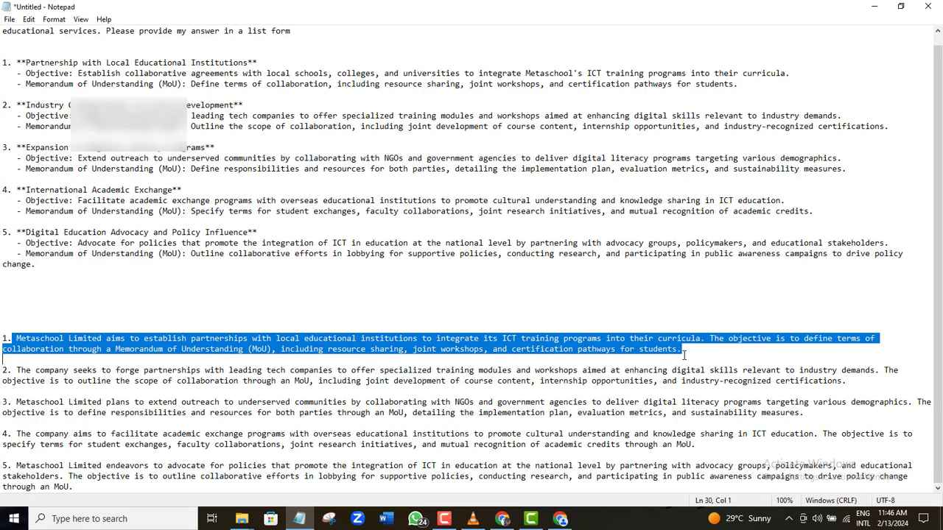
right_click(683, 355)
left_click(680, 194)
left_click(561, 519)
key("ctrl+v")
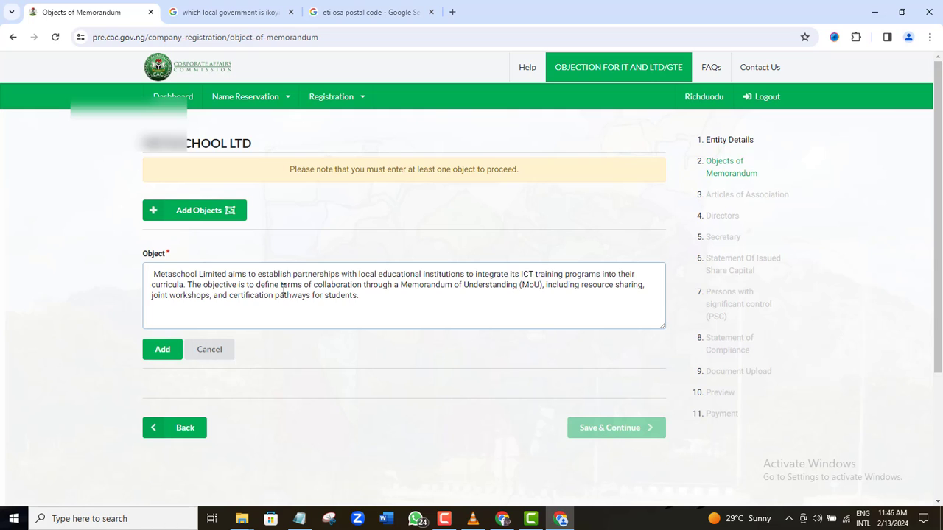
left_click(164, 350)
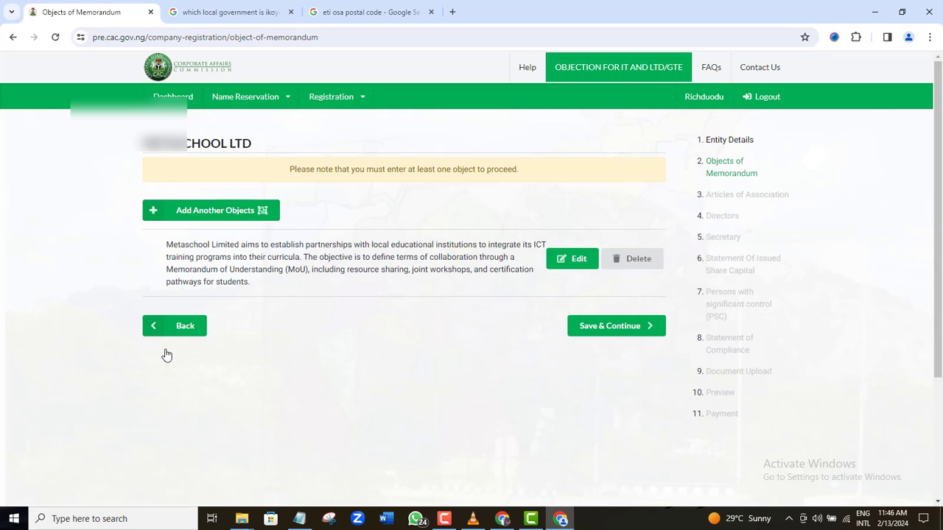
left_click(215, 212)
left_click(299, 519)
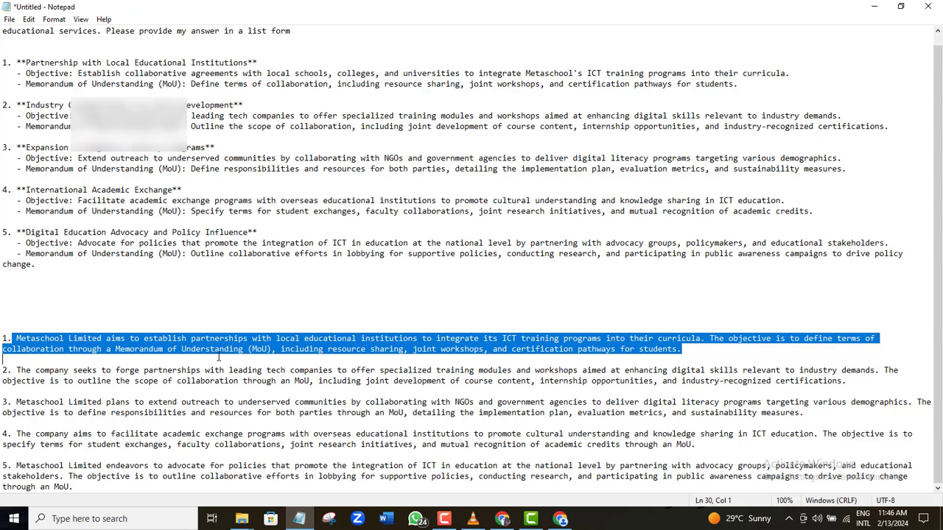
left_click_drag(16, 371, 103, 390)
right_click(103, 391)
left_click(147, 248)
left_click(561, 519)
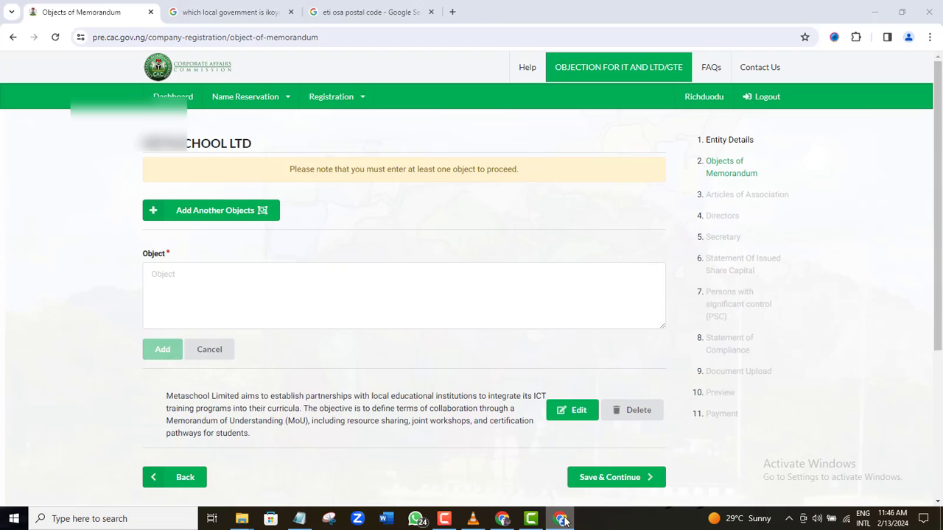
key("ctrl+v")
left_click(163, 350)
Step: Add the third and fourth objects, on outreach and academic exchange, from the notes
left_click(221, 210)
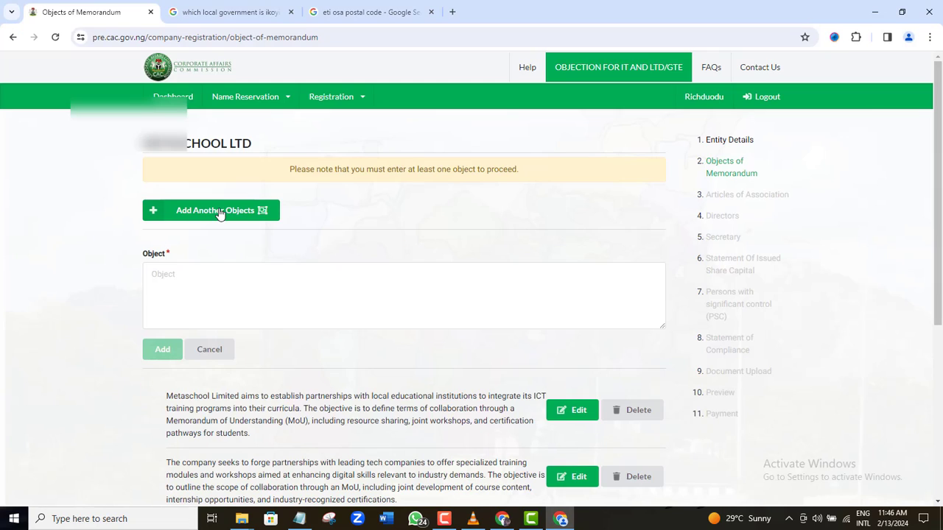
left_click(308, 520)
left_click_drag(17, 402, 804, 414)
right_click(692, 414)
left_click(746, 272)
left_click(560, 518)
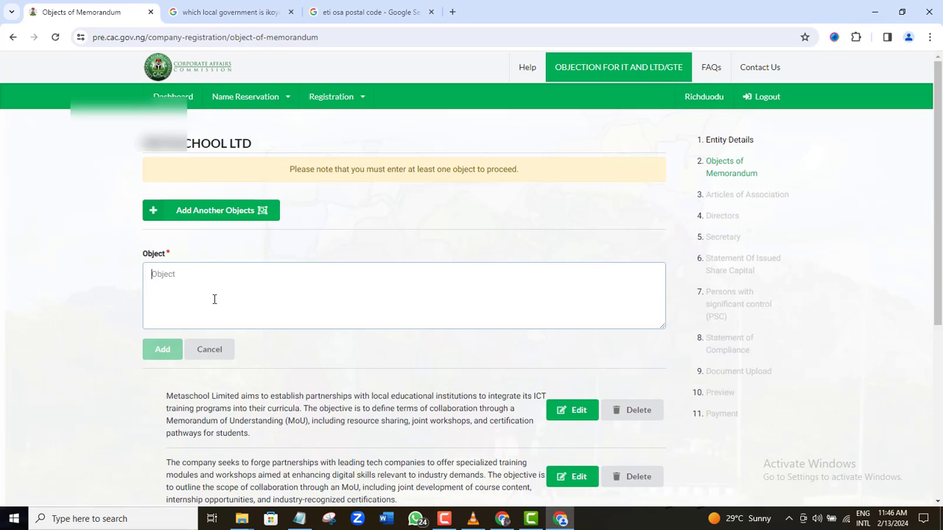
key("ctrl+v")
left_click(163, 351)
left_click(191, 212)
left_click(308, 518)
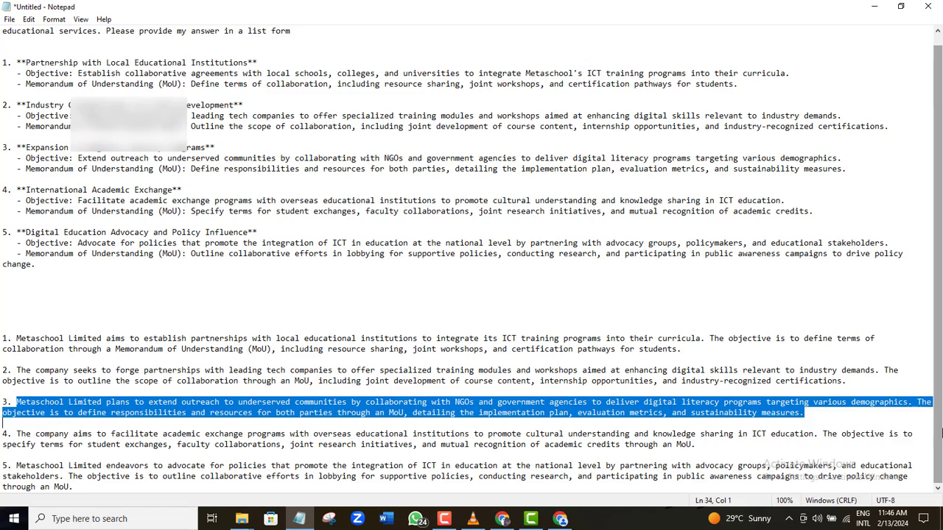
left_click_drag(16, 434, 708, 445)
right_click(494, 440)
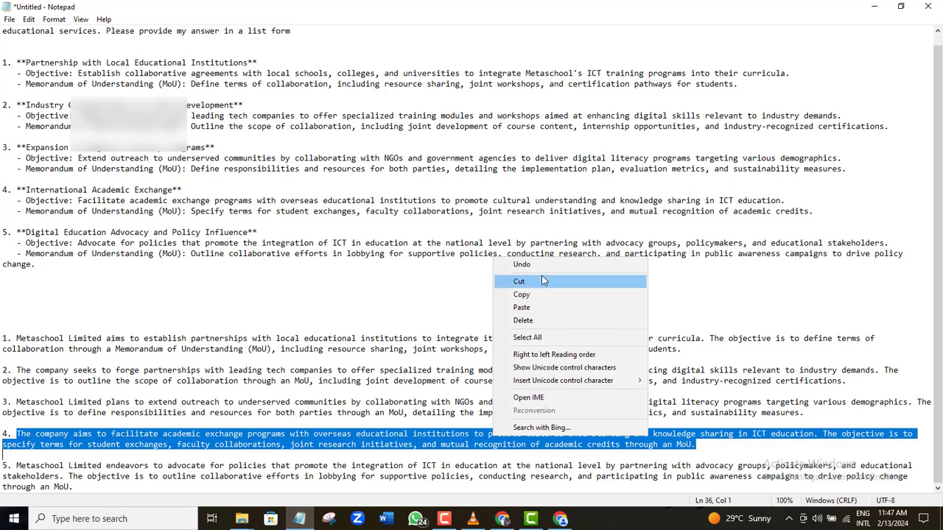
left_click(545, 293)
left_click(561, 519)
key("ctrl+v")
left_click(162, 349)
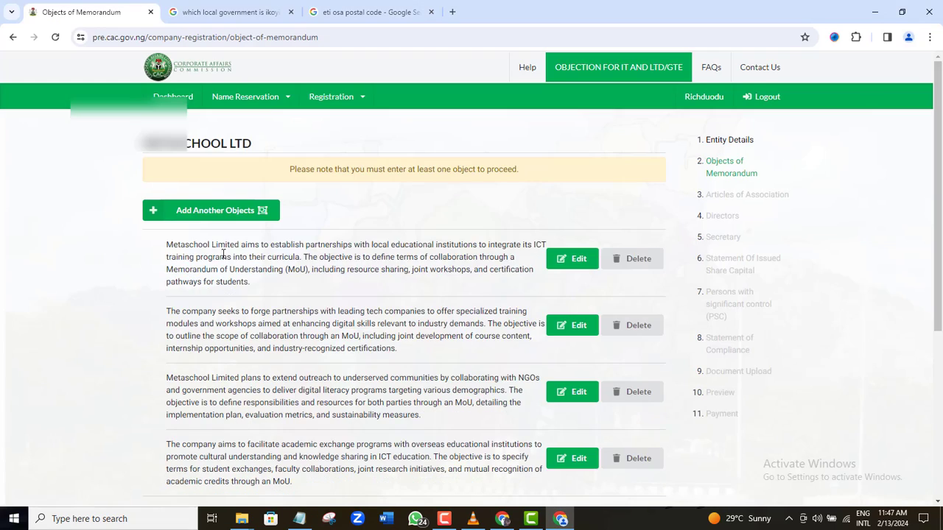
Step: Add the fifth object on ICT policy advocacy and scroll down to Save & Continue
left_click(191, 212)
left_click(299, 518)
left_click_drag(15, 468, 72, 488)
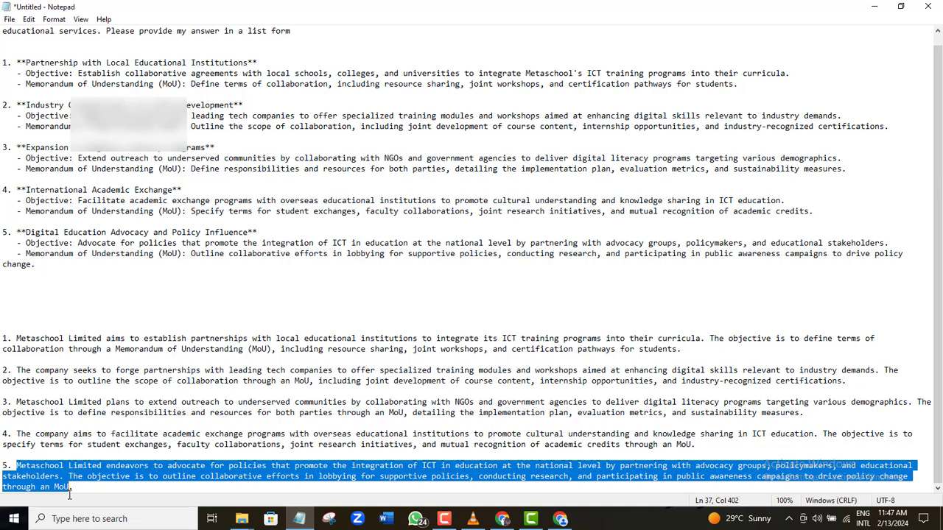
right_click(33, 464)
left_click(67, 320)
left_click(560, 519)
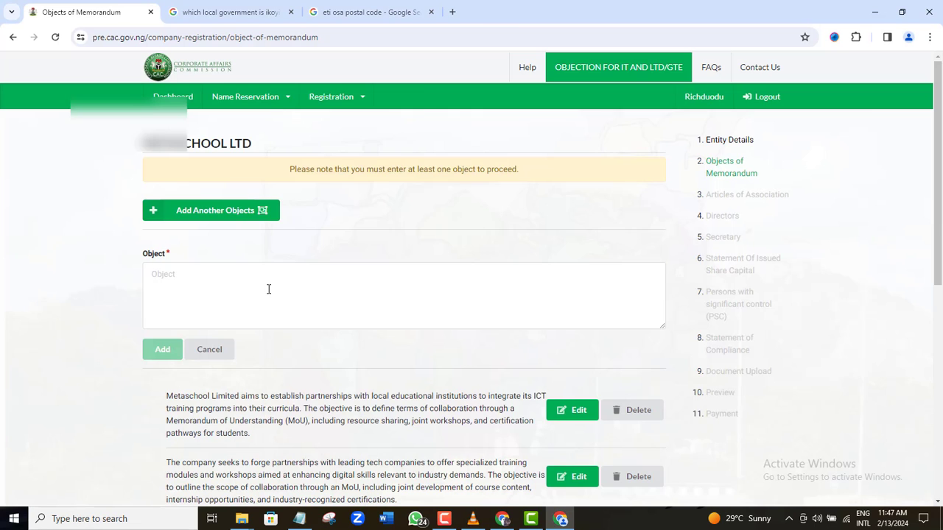
right_click(315, 274)
left_click(301, 147)
left_click(162, 349)
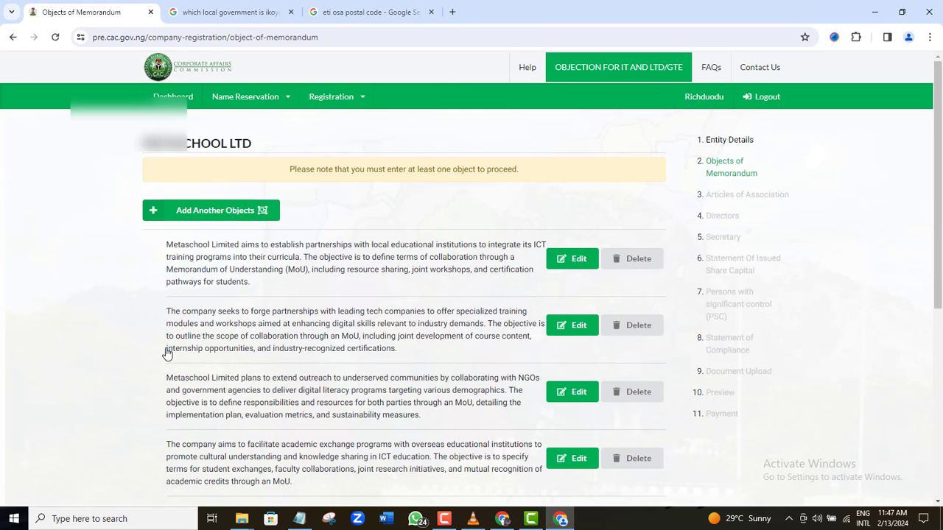
mouse_move(934, 116)
left_mouse_down()
mouse_move(941, 218)
mouse_move(938, 131)
left_mouse_up()
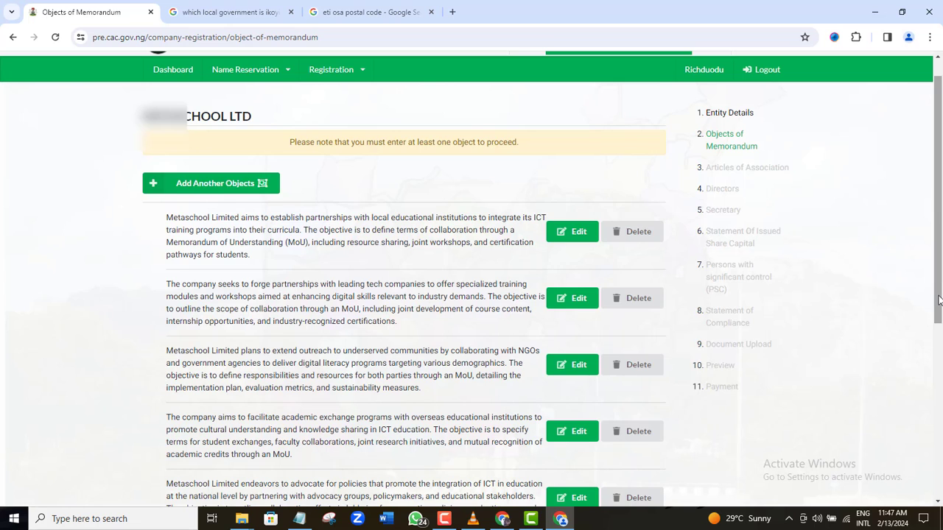
left_click_drag(937, 296, 939, 393)
scroll(737, 393, "down", 1)
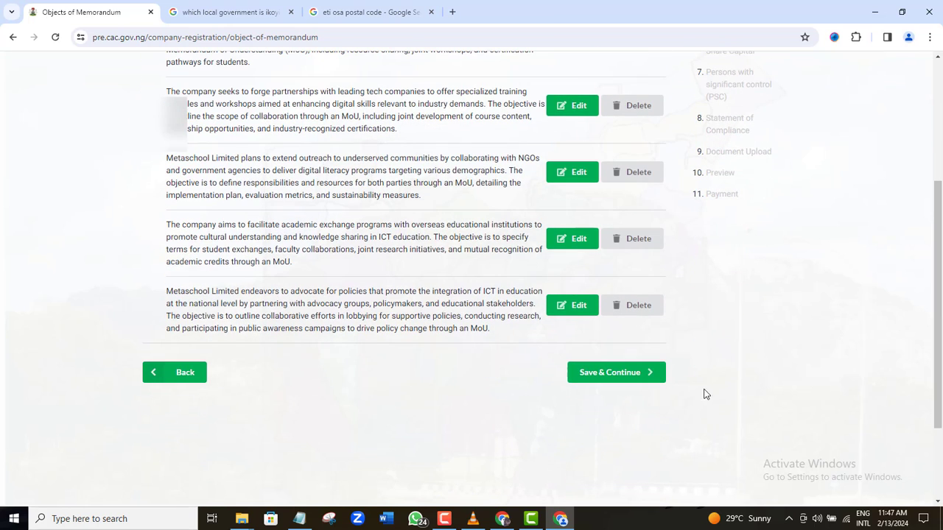
Step: Save the objects, then enter the witness's Gmail address and Ghana (+233) phone number
left_click(601, 374)
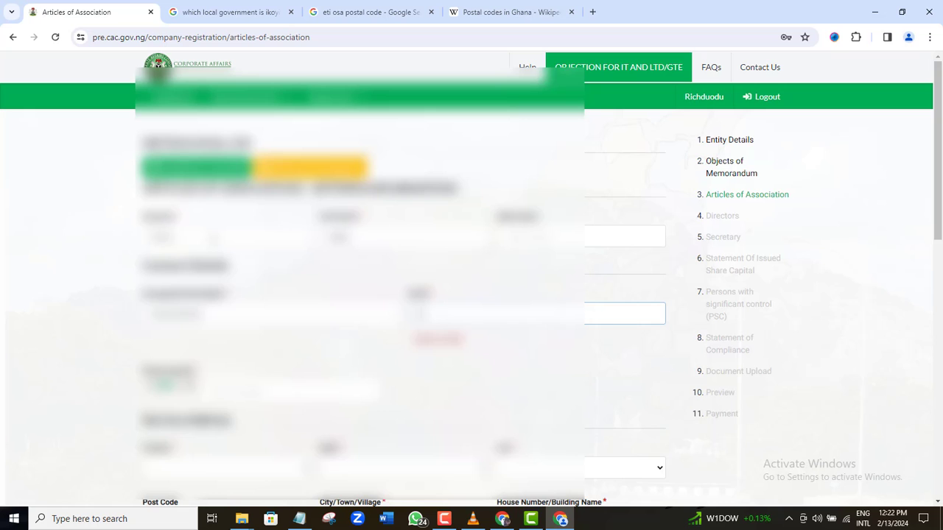
type("@gmail.com")
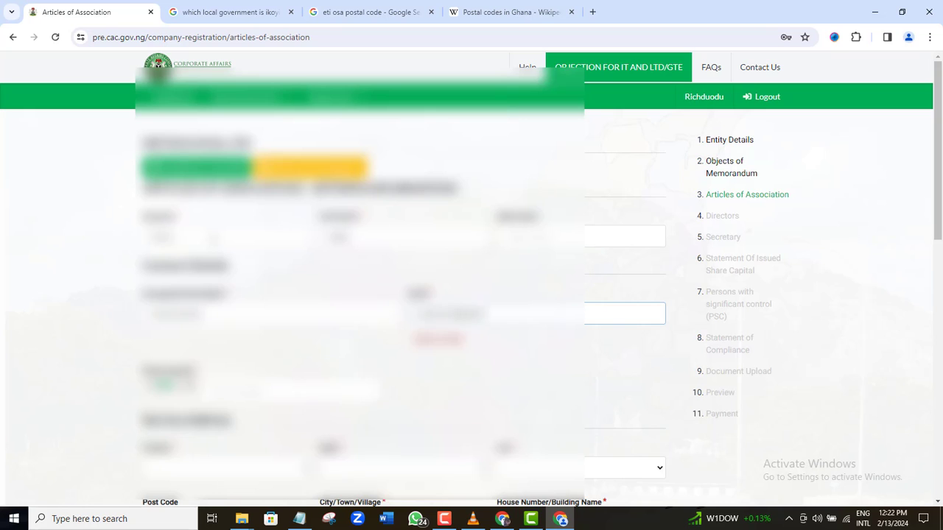
left_click(168, 361)
type("gh")
left_click(366, 307)
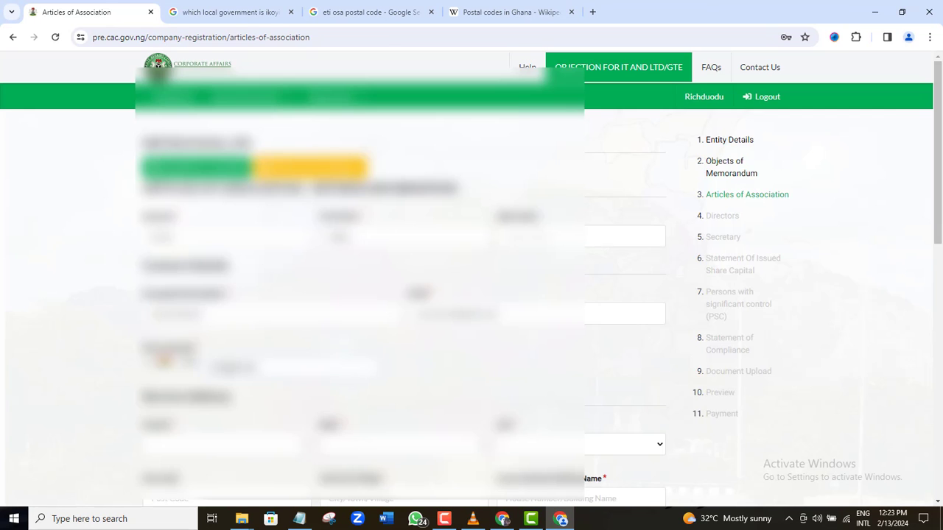
Step: Set the witness's address to Accra, Ghana, add the witness, and decline Chrome's address popup
scroll(221, 332, "down", 2)
left_click(221, 303)
scroll(236, 221, "down", 10)
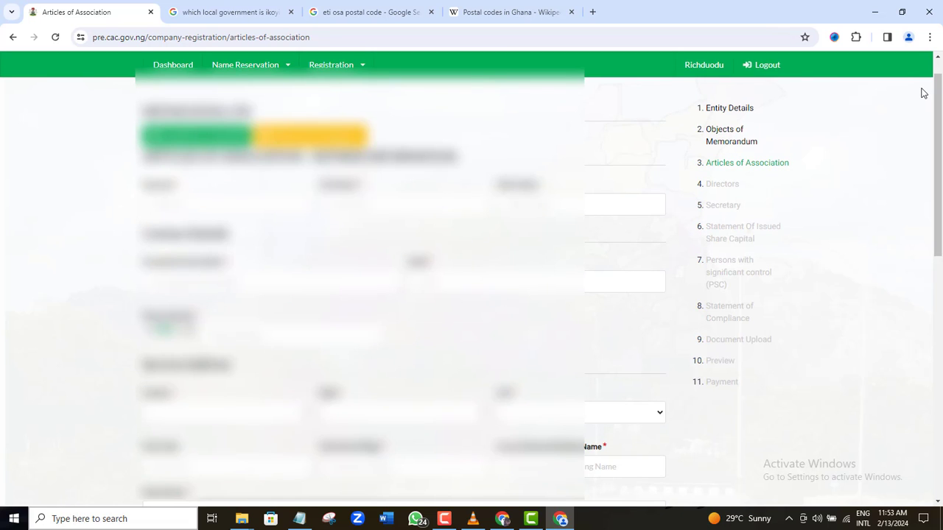
mouse_move(938, 108)
left_mouse_down()
mouse_move(939, 293)
mouse_move(936, 92)
left_mouse_up()
left_click(479, 524)
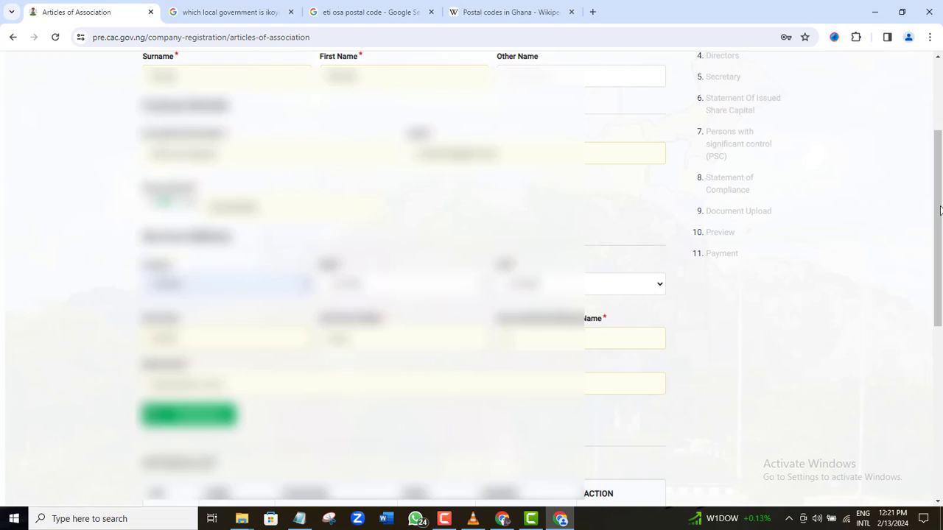
left_click_drag(940, 211, 940, 288)
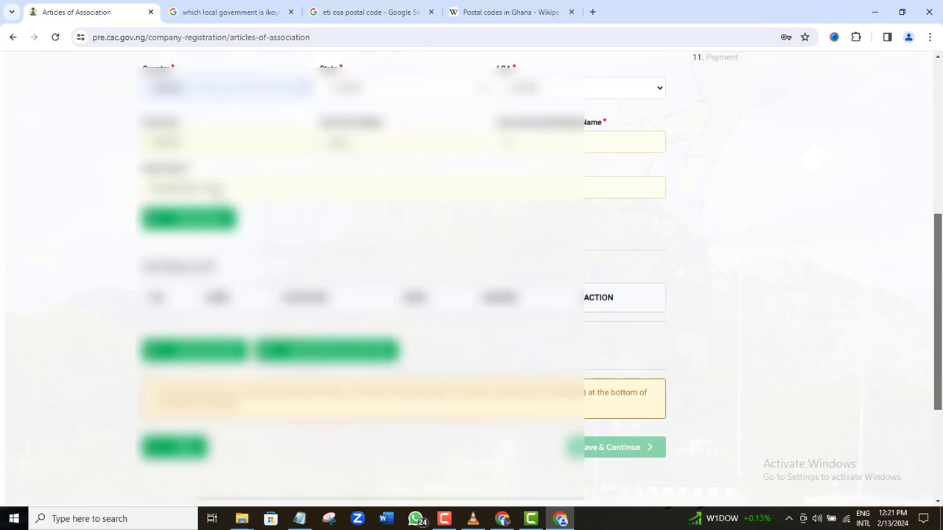
left_click(185, 226)
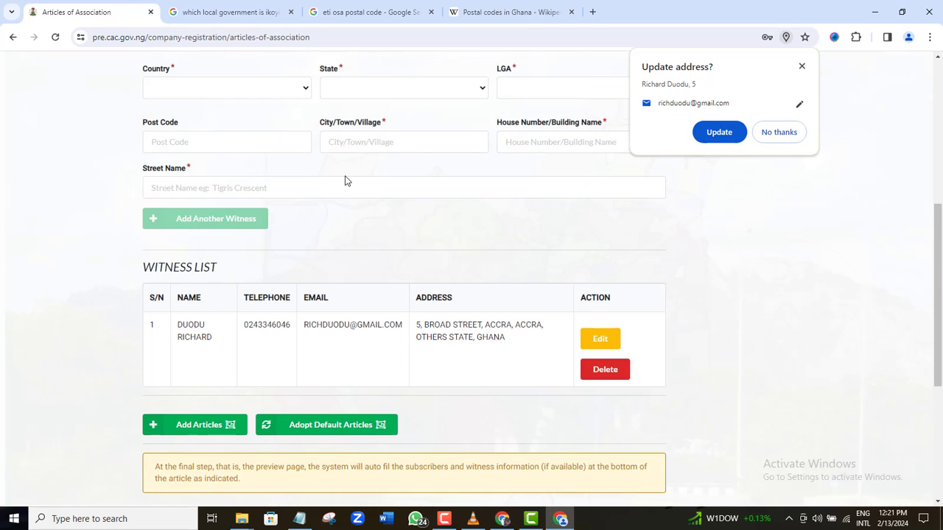
left_click(783, 137)
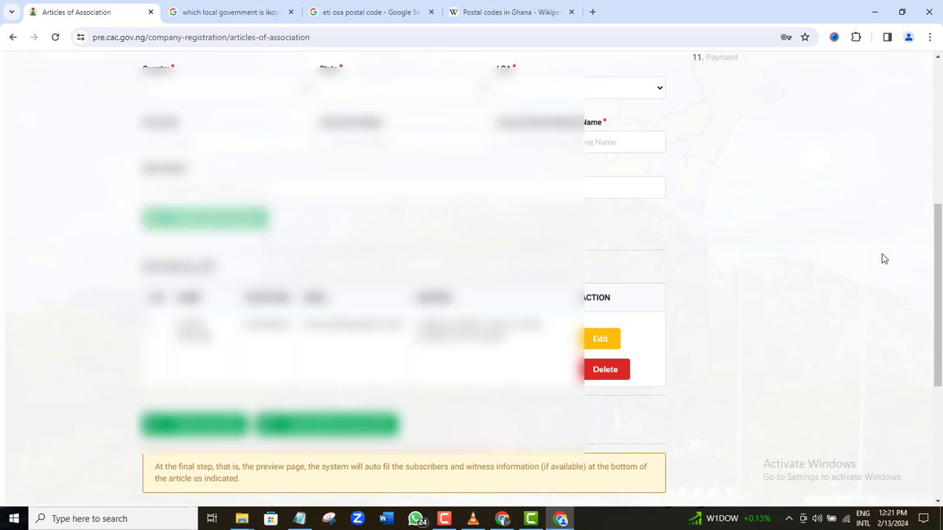
left_click_drag(938, 266, 920, 126)
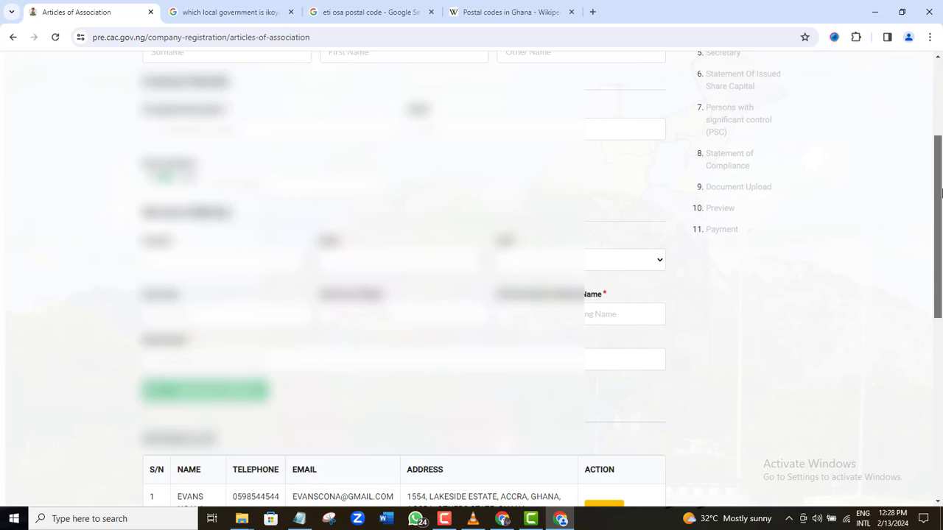
Step: Scroll through the default Articles of Association text on the page
left_click_drag(941, 193, 940, 318)
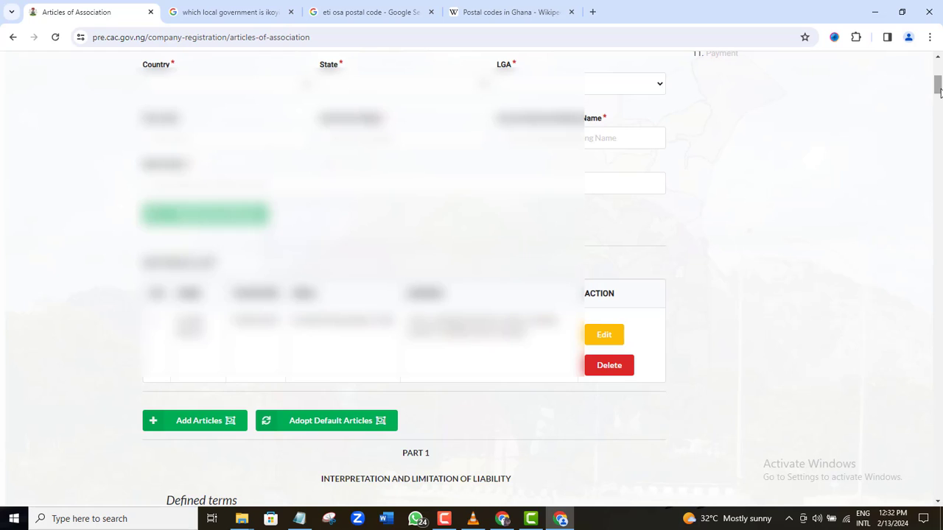
left_click_drag(939, 90, 940, 492)
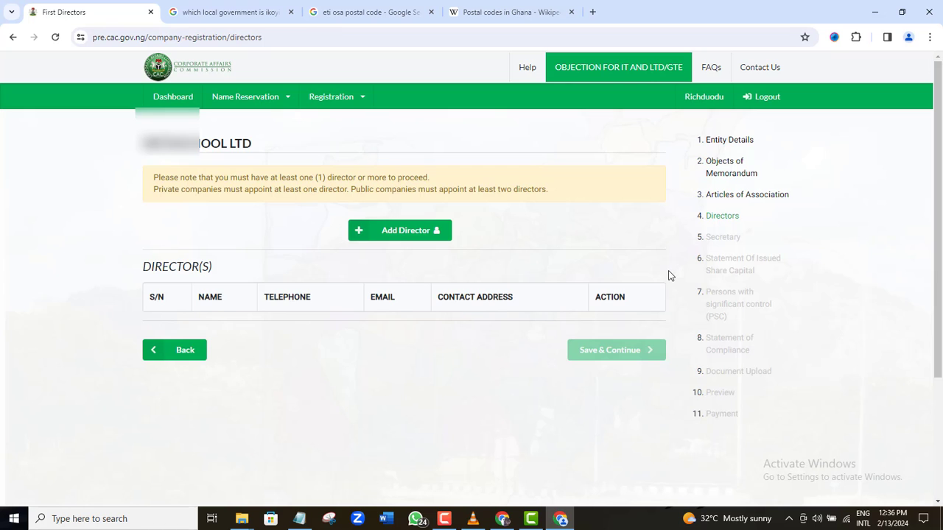
Step: Add the first director with corrected first name, made a shareholder, identified by international passport
left_click_drag(939, 162, 939, 129)
left_click(390, 235)
left_click(389, 231)
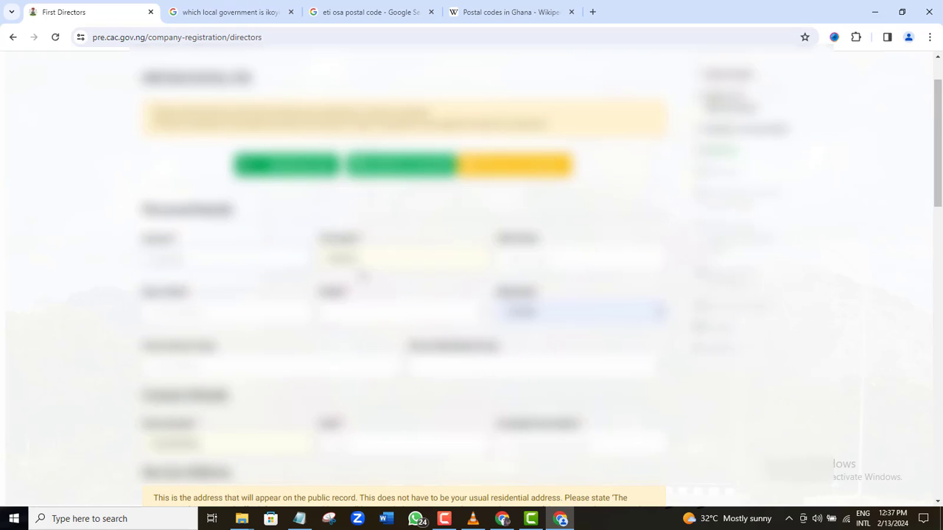
left_click_drag(378, 256, 280, 260)
key("BackSpace")
left_click(444, 519)
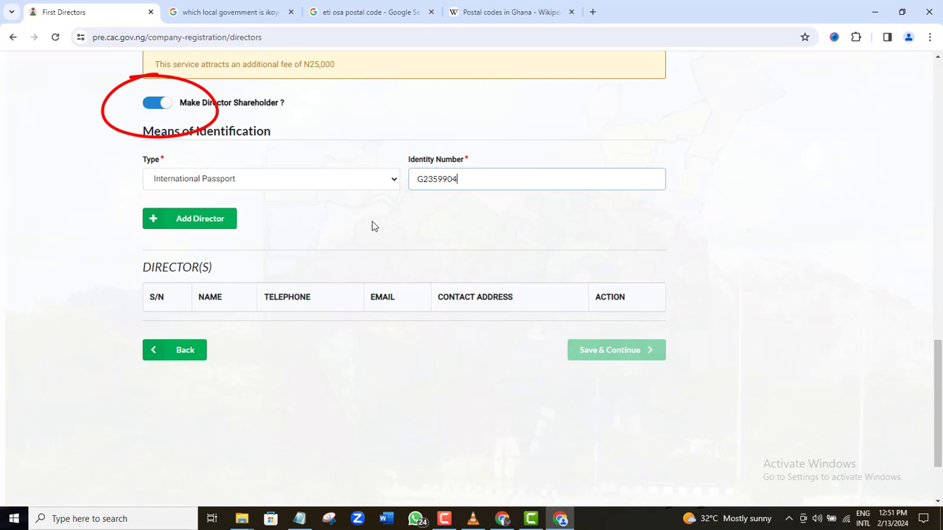
left_click(202, 225)
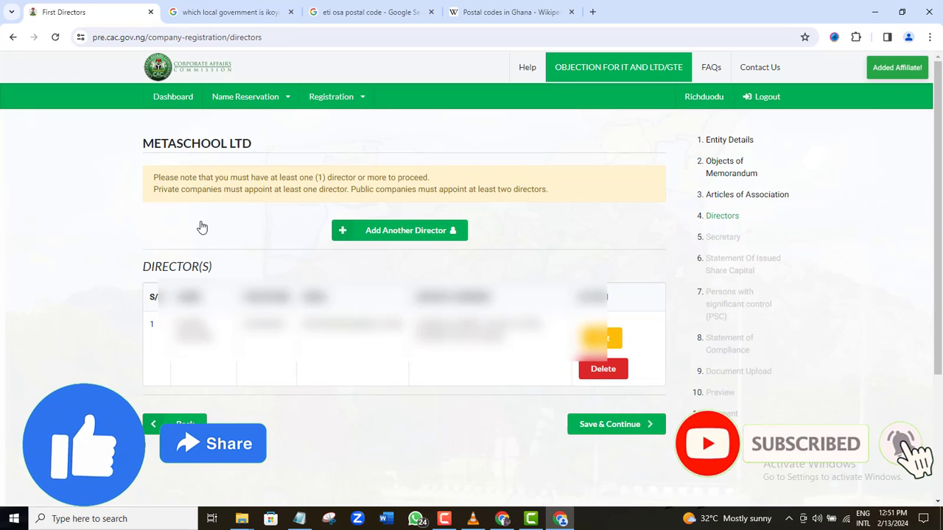
Step: Save the directors, then look through the minimum share capital table and close it
left_click(616, 426)
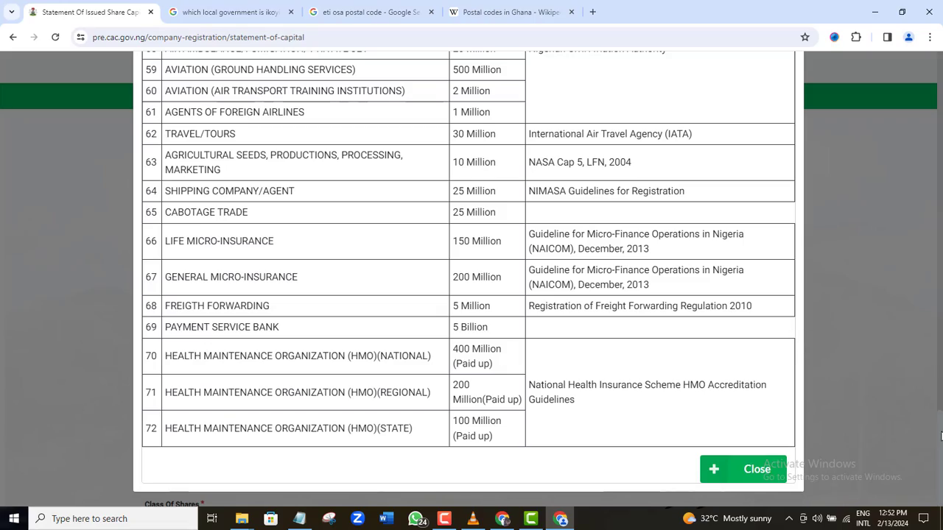
scroll(940, 436, "up", 8)
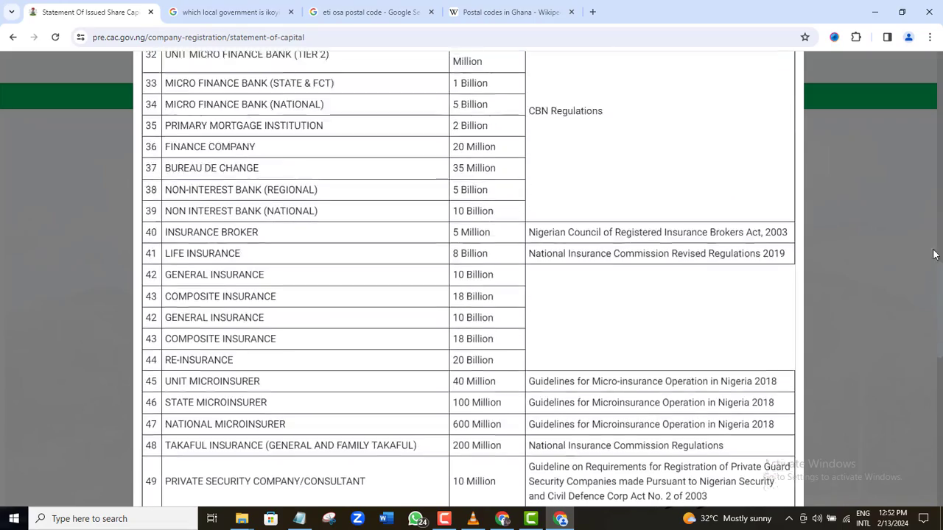
scroll(934, 254, "up", 10)
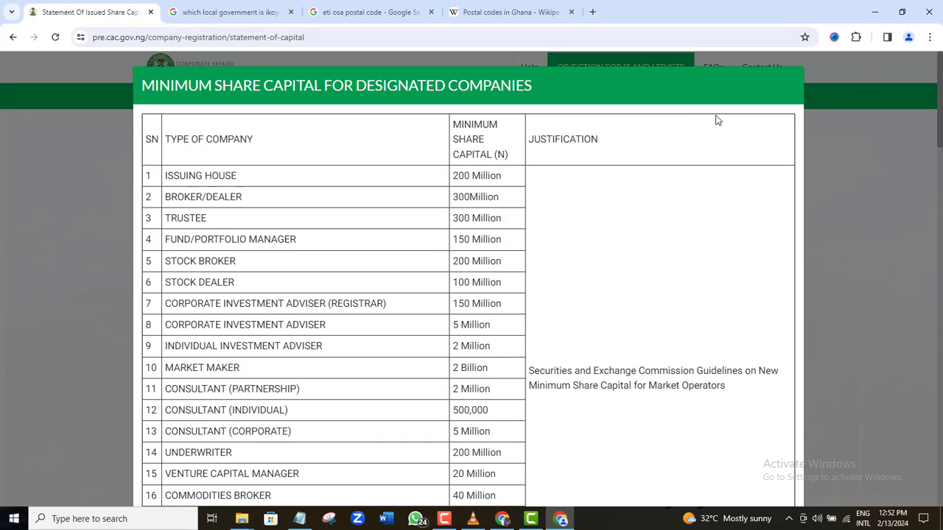
scroll(940, 128, "down", 1)
left_click_drag(939, 129, 941, 479)
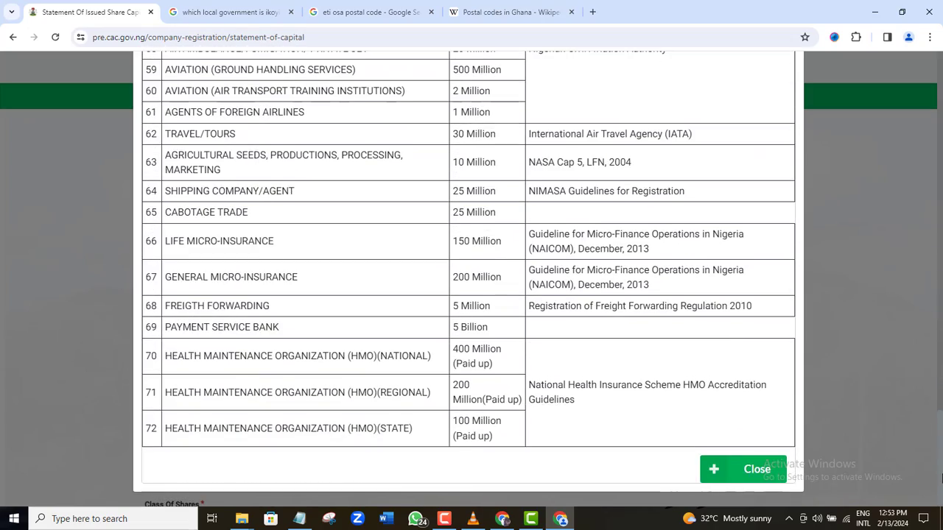
left_click(746, 475)
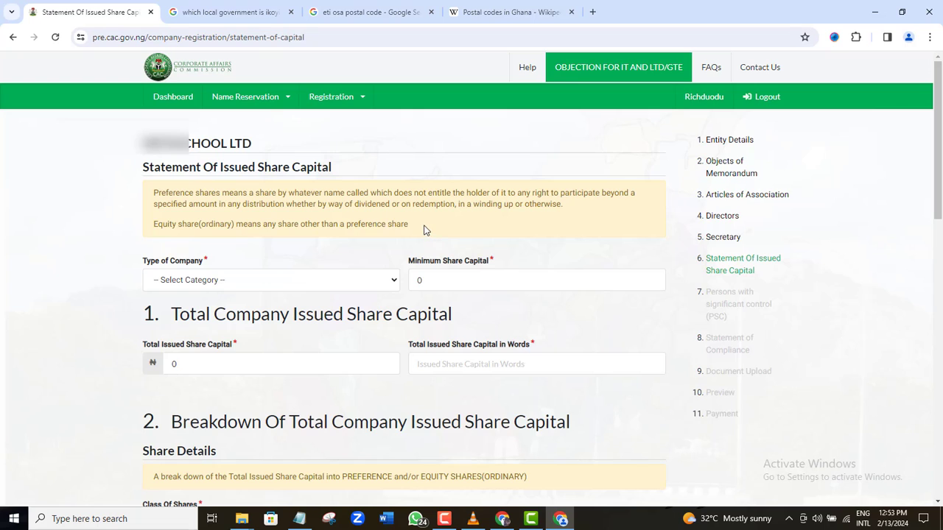
Step: Set Type of Company to ENTITY WITH SHARES BELOW FIVE MILLION
scroll(208, 279, "down", 2)
left_click(390, 157)
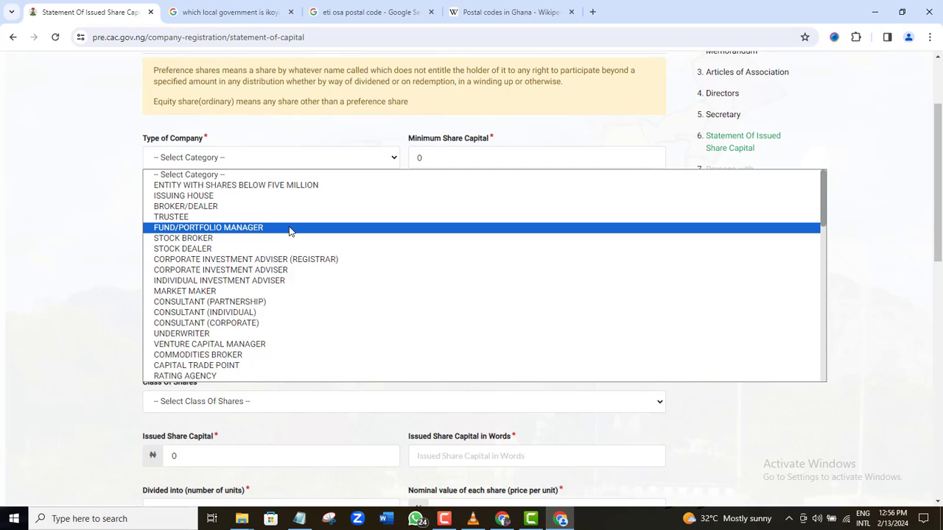
left_click(288, 185)
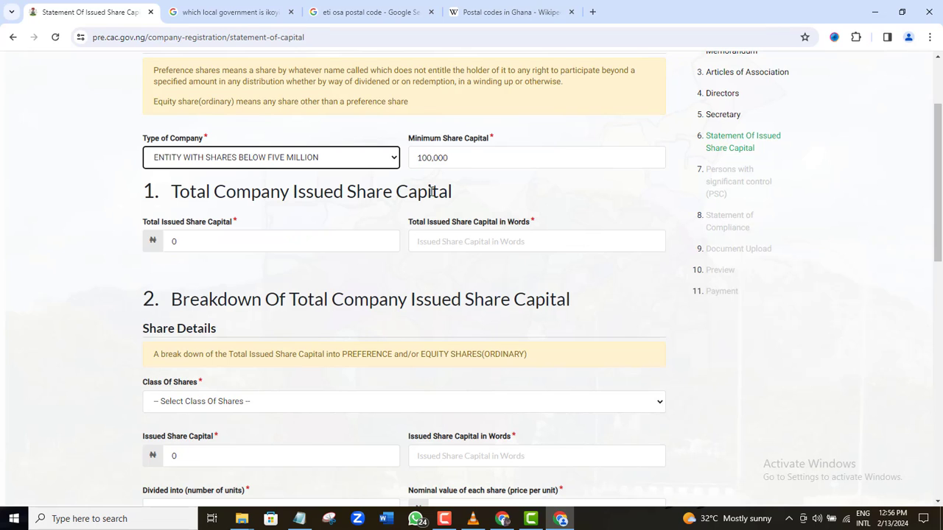
Step: Enter 500,000 naira as the Total Issued Share Capital
left_click(260, 241)
key("BackSpace")
type("2")
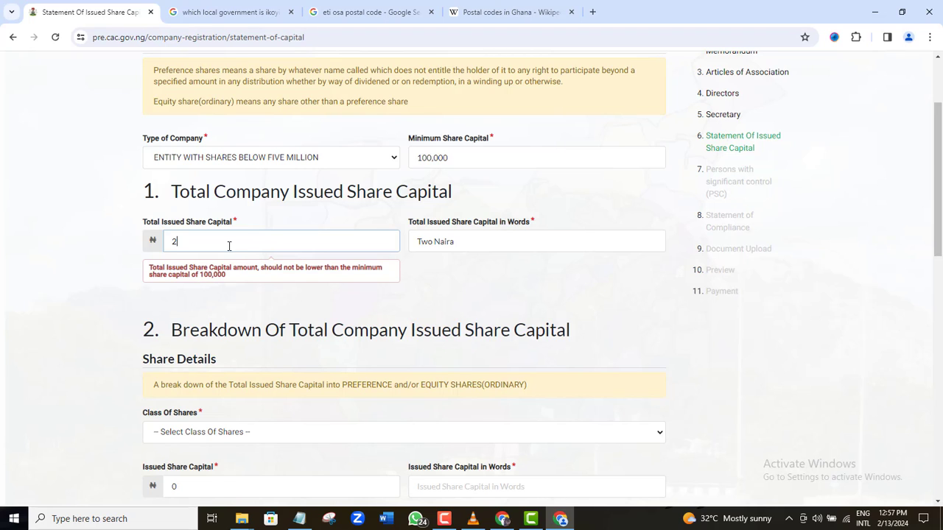
type("000000")
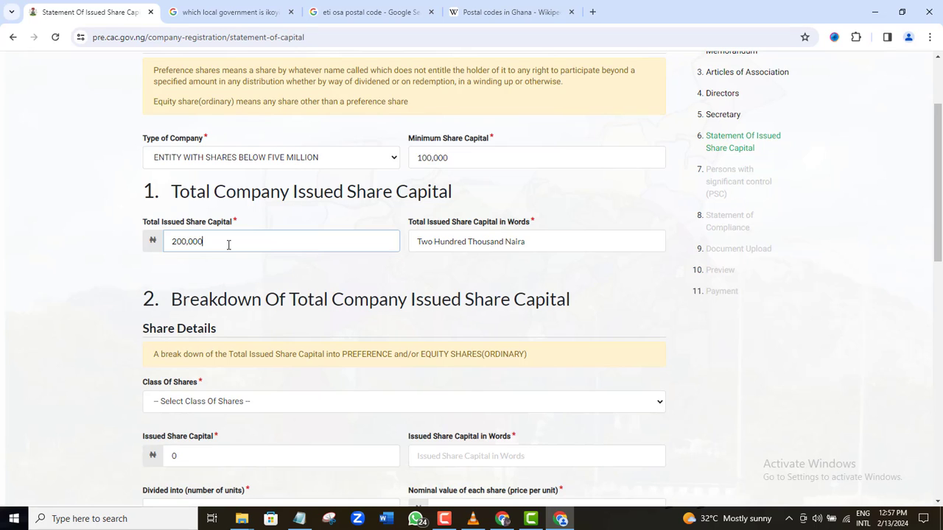
left_click(175, 241)
key("BackSpace")
type("5")
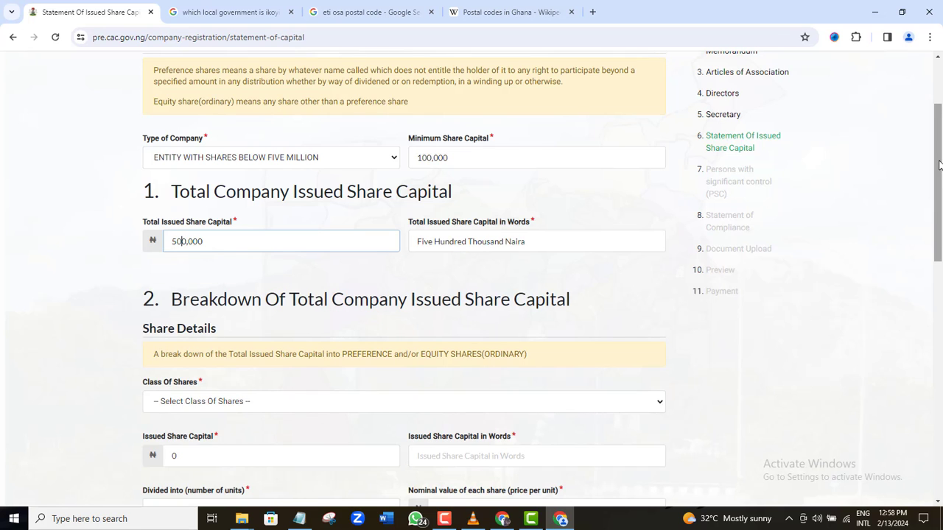
left_click_drag(939, 166, 937, 234)
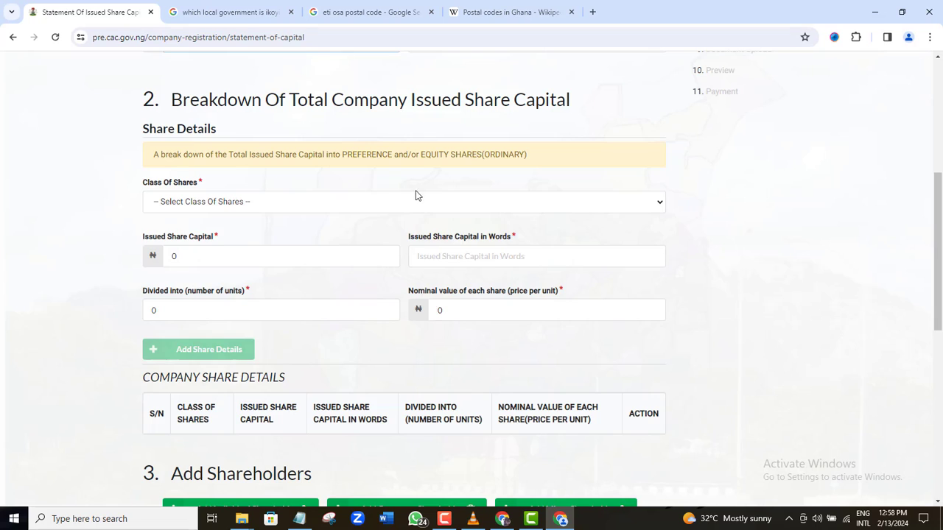
left_click(637, 208)
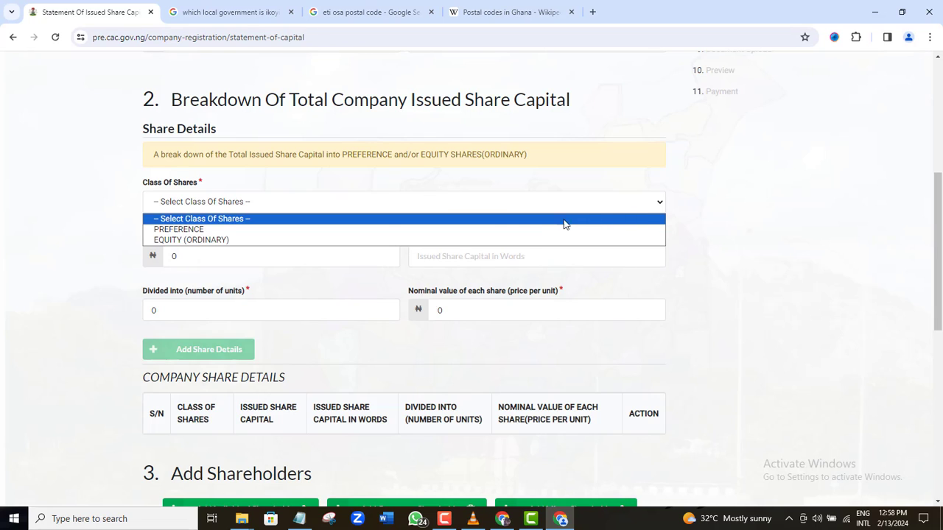
left_click(495, 240)
left_click(178, 256)
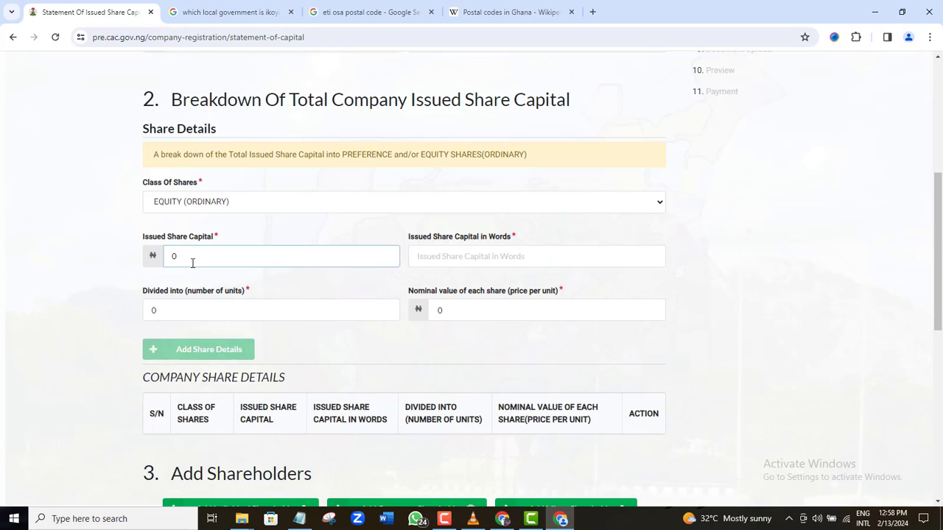
key("BackSpace")
type("5000000")
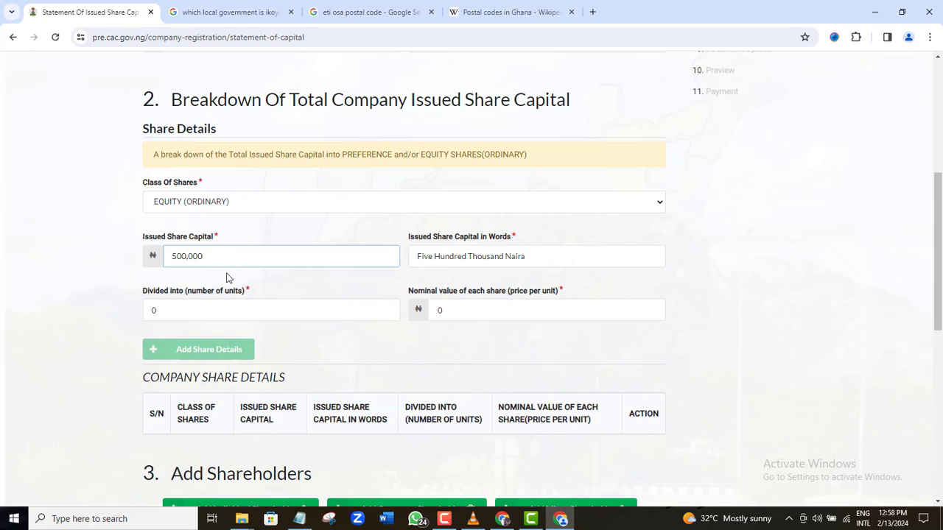
left_click(211, 310)
key("BackSpace")
type("500,")
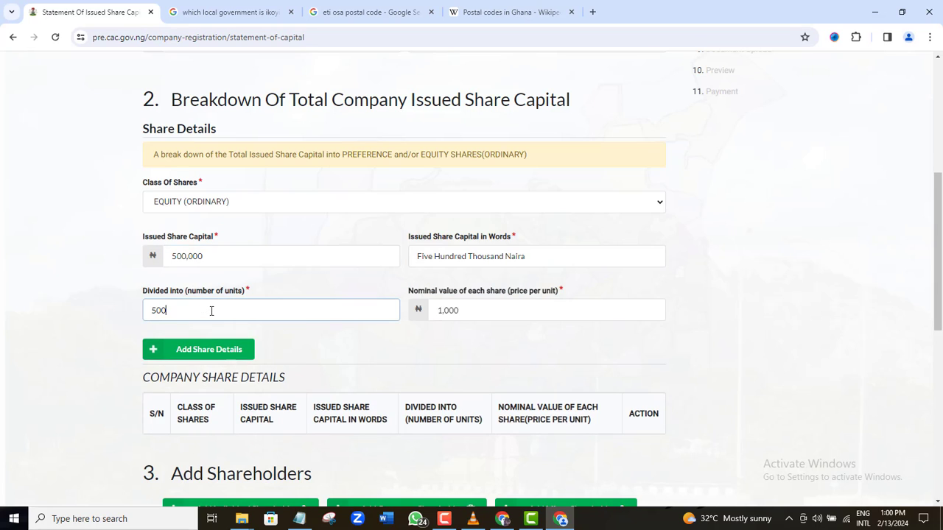
type("000")
left_click(207, 357)
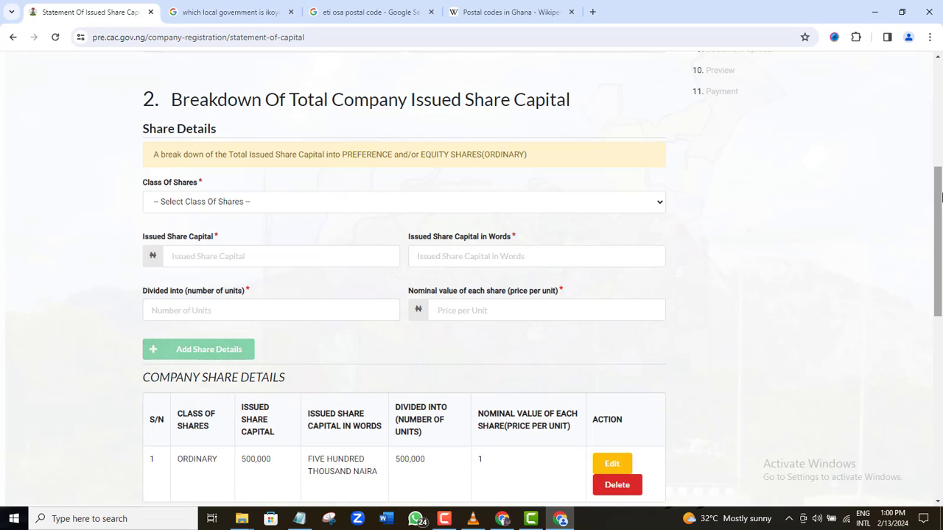
left_click_drag(940, 206, 941, 264)
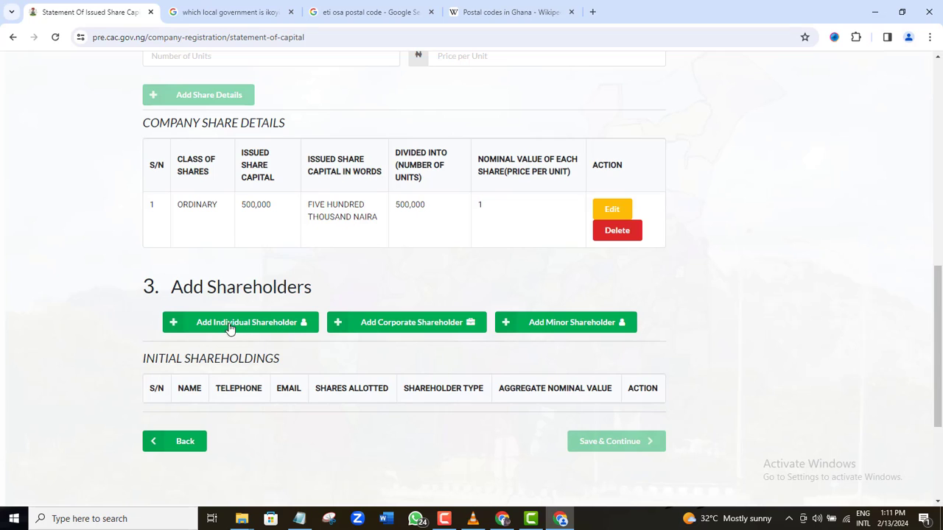
Step: Add an individual shareholder holding 500000 EQUITY (ORDINARY) shares
left_click(185, 324)
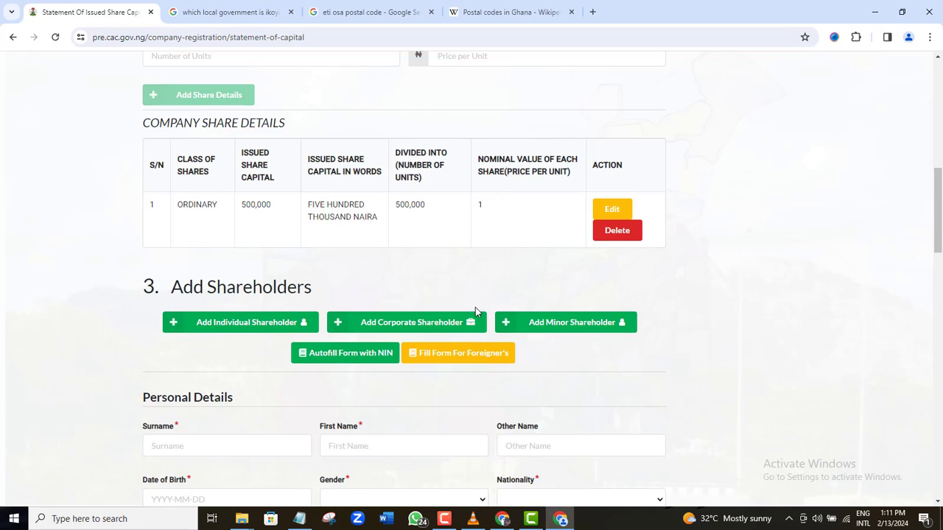
left_click_drag(939, 227, 939, 277)
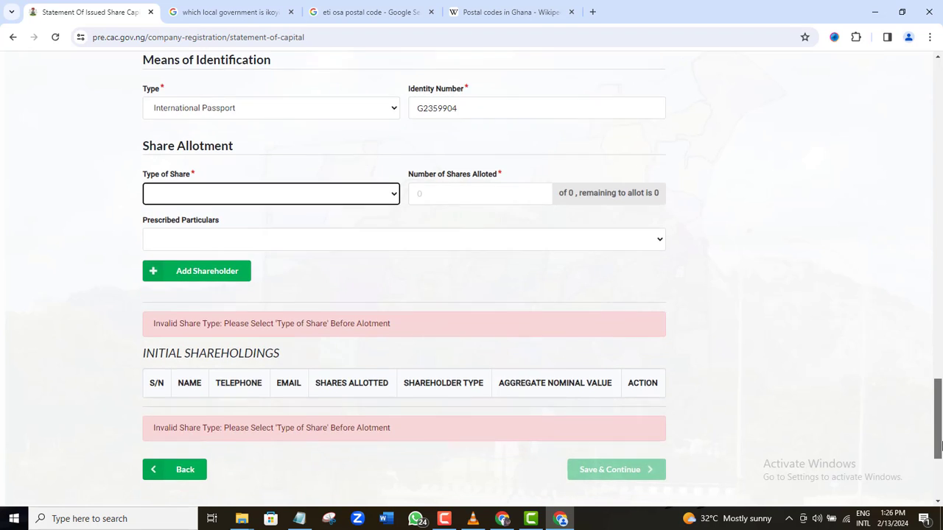
scroll(939, 446, "down", 1)
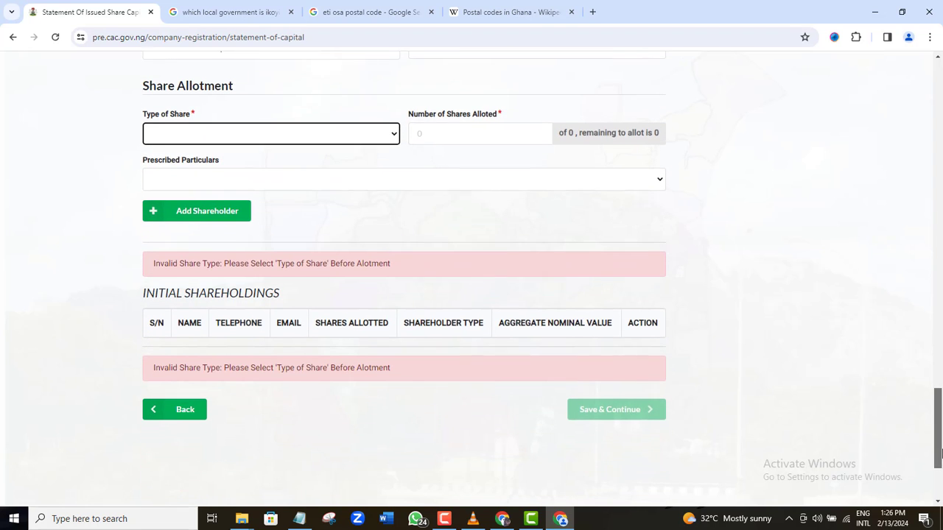
left_click(393, 131)
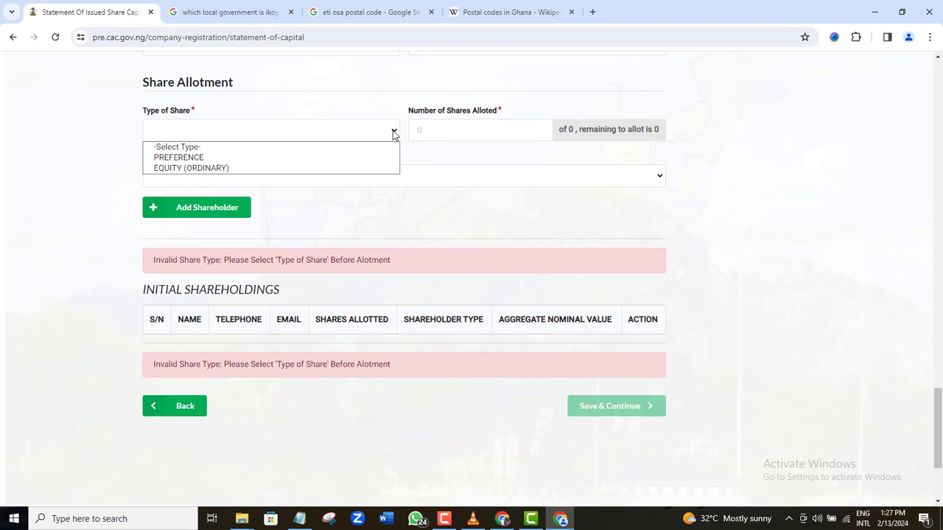
left_click(215, 168)
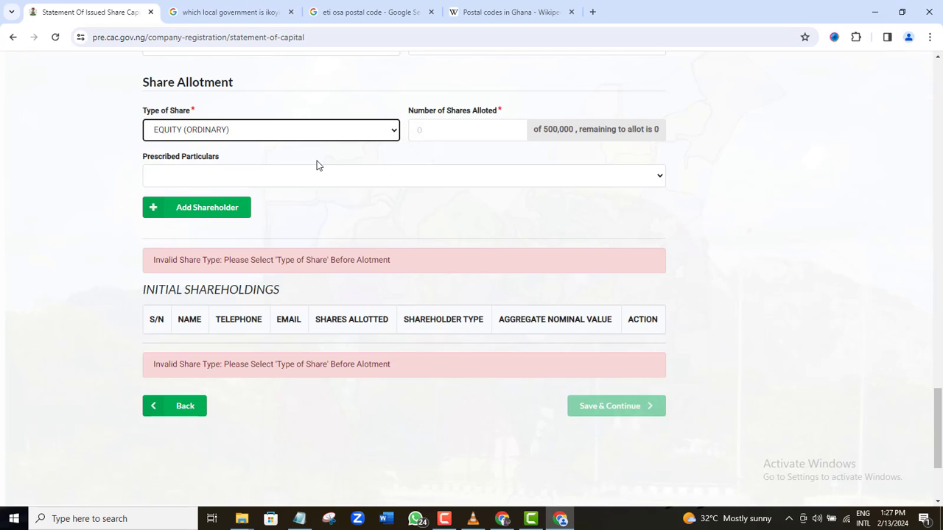
left_click(438, 129)
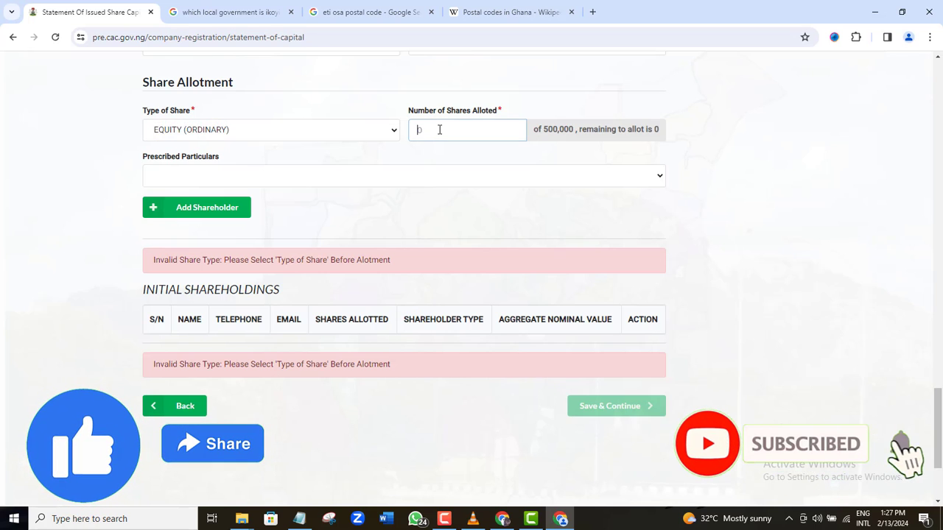
type("5000000")
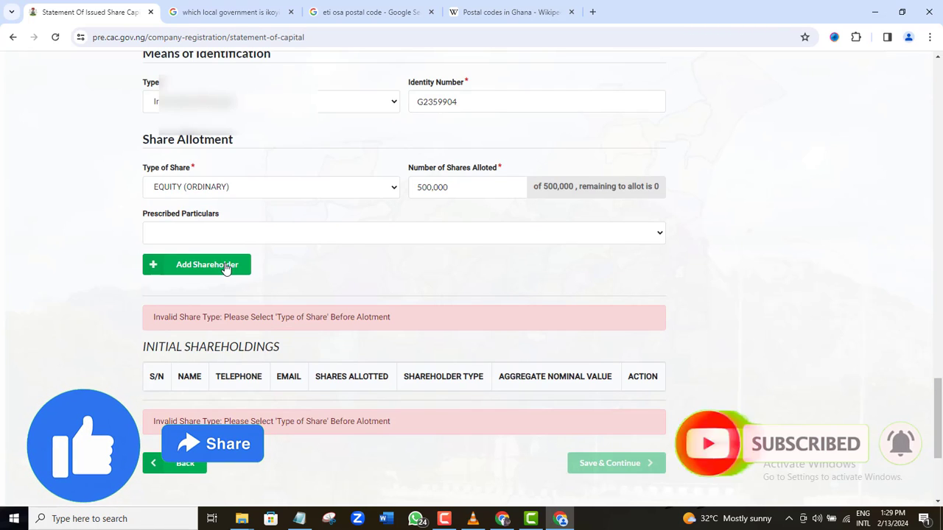
left_click(224, 267)
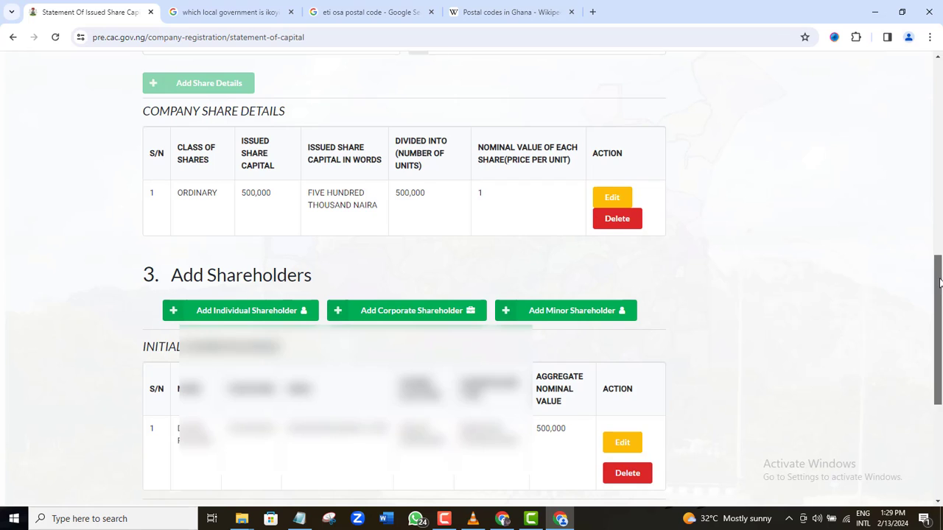
Step: Save the share capital step and continue to Persons with Significant Control
scroll(615, 316, "down", 1)
scroll(615, 316, "down", 2)
left_click(615, 316)
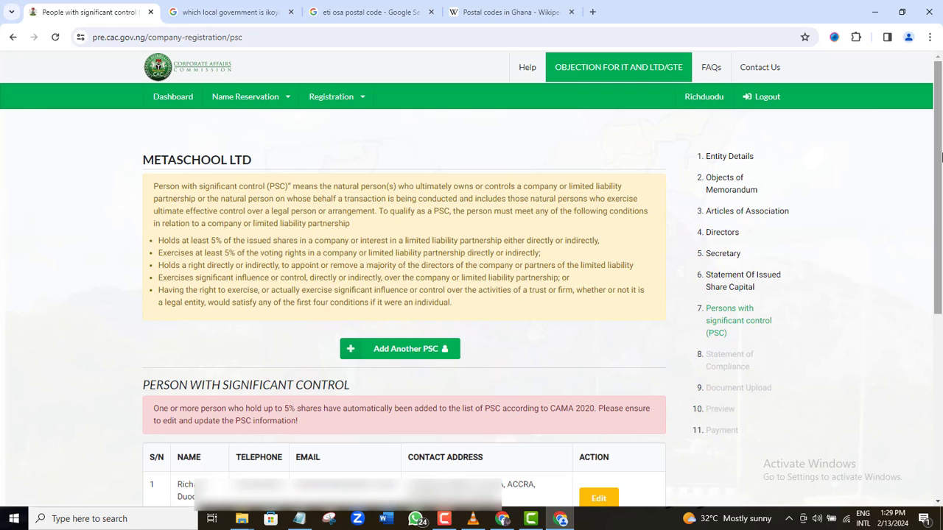
Step: Keep the automatically listed PSC and save the PSC step
left_click_drag(941, 156, 940, 288)
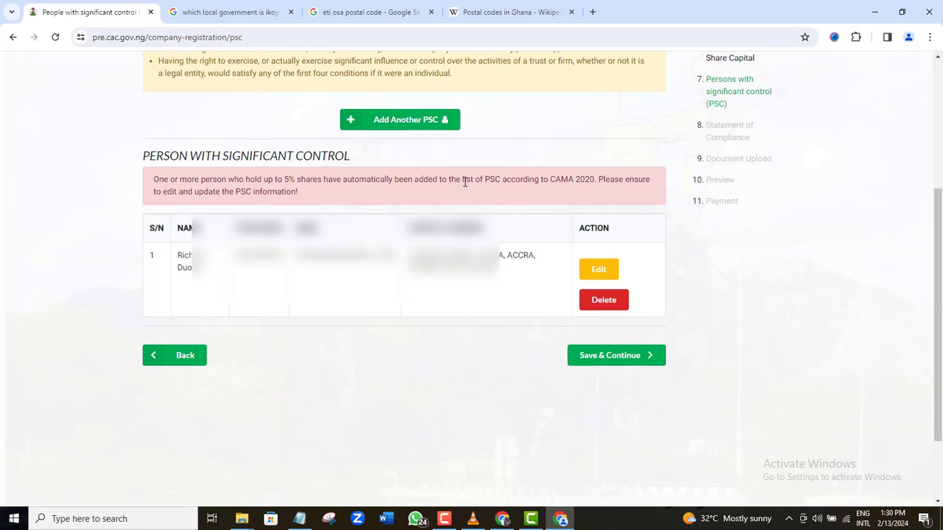
left_click(617, 355)
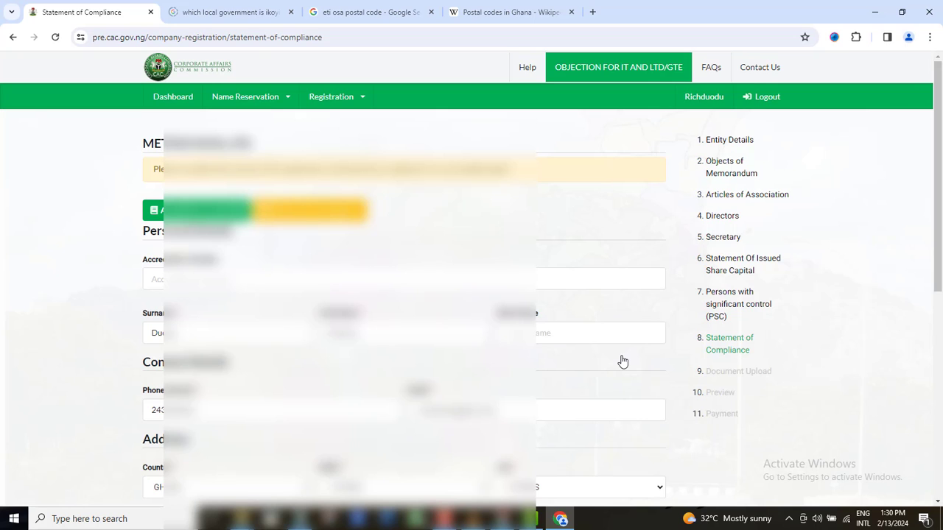
Step: Scroll to the end of the Statement of Compliance and save it
scroll(622, 360, "down", 1)
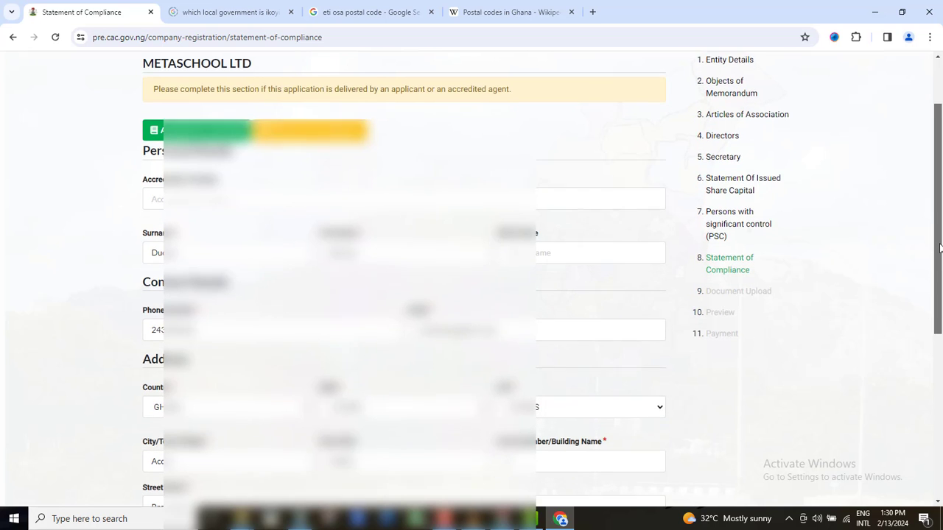
scroll(940, 251, "down", 1)
scroll(940, 269, "down", 3)
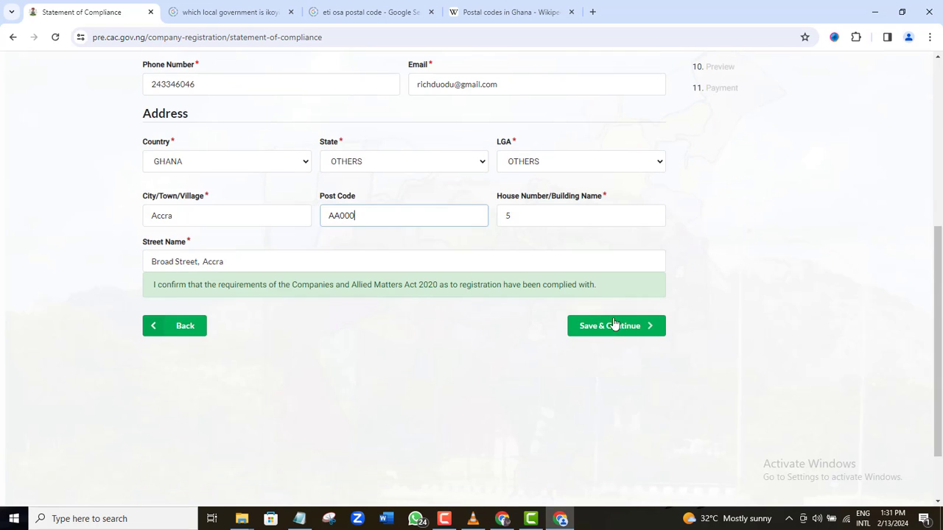
left_click(619, 328)
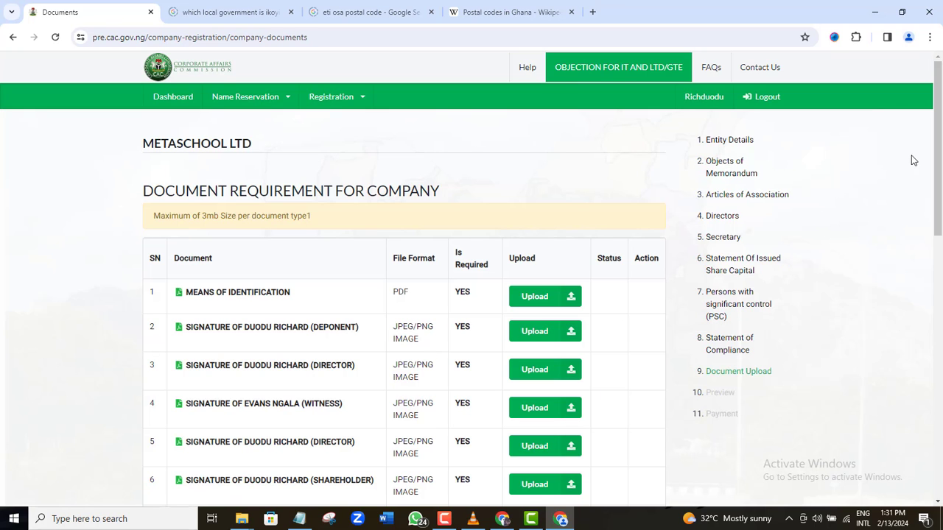
Step: Check all seven required documents show UPLOADED, then save and continue to Company Preview
left_click_drag(939, 146, 939, 195)
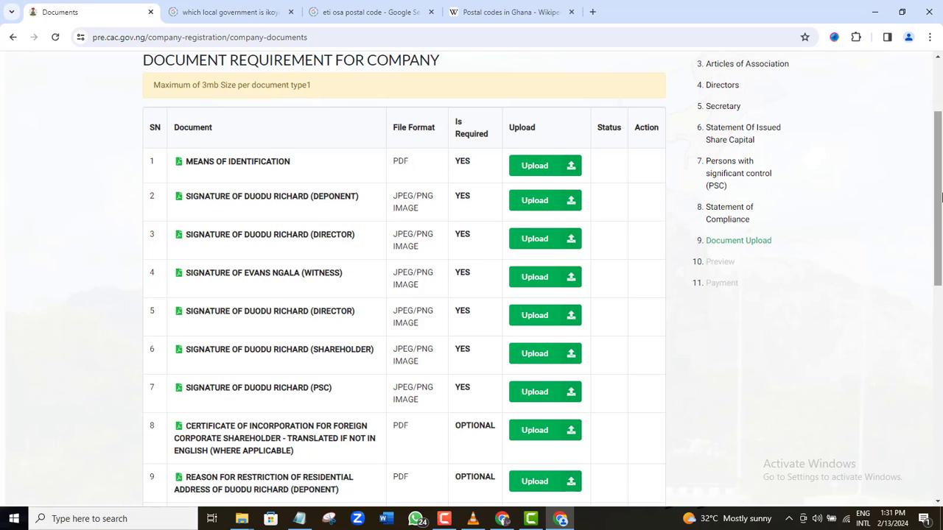
left_click_drag(938, 190, 941, 321)
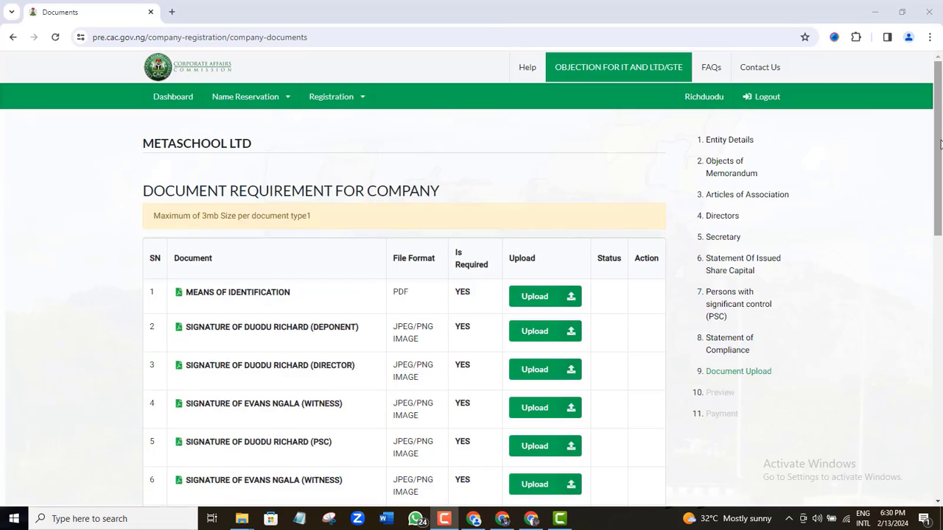
left_click_drag(940, 158, 941, 200)
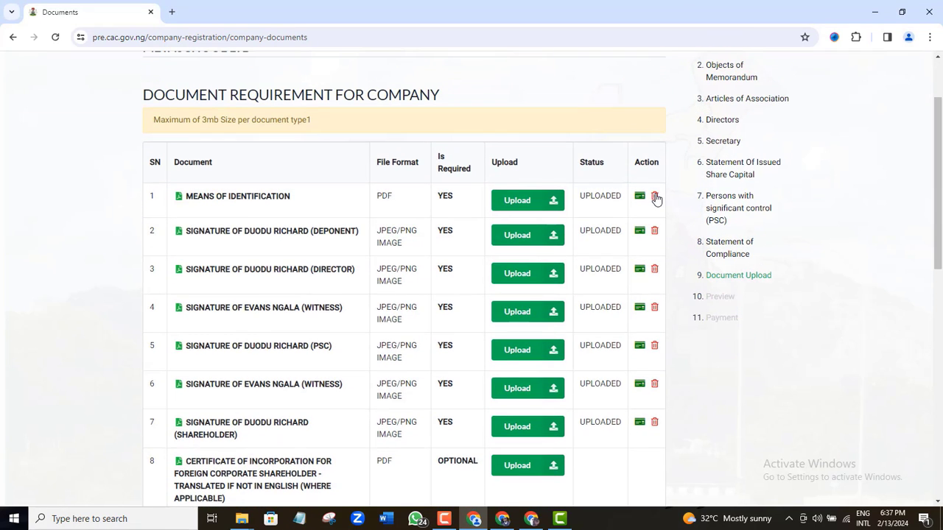
left_click_drag(940, 196, 940, 442)
left_click(623, 307)
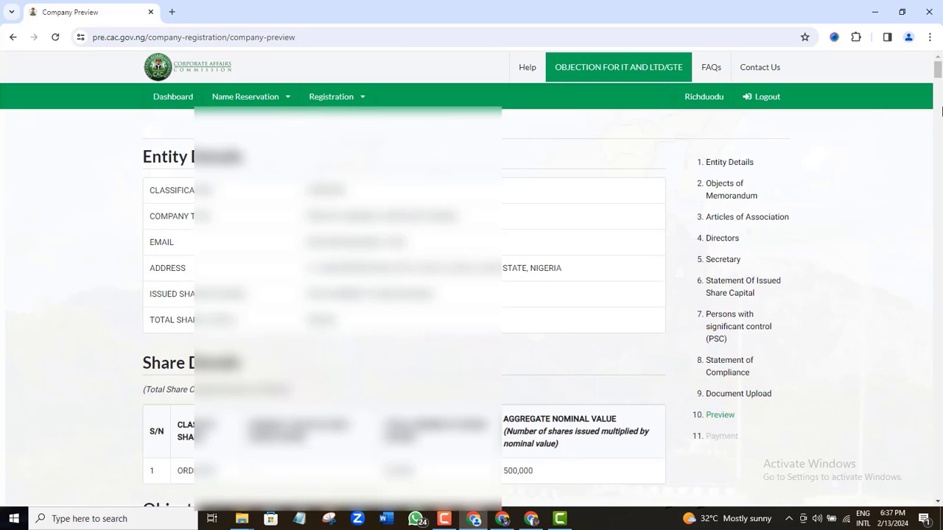
Step: Review the Company Preview down to the presenter details and proceed to payment
scroll(937, 503, "down", 20)
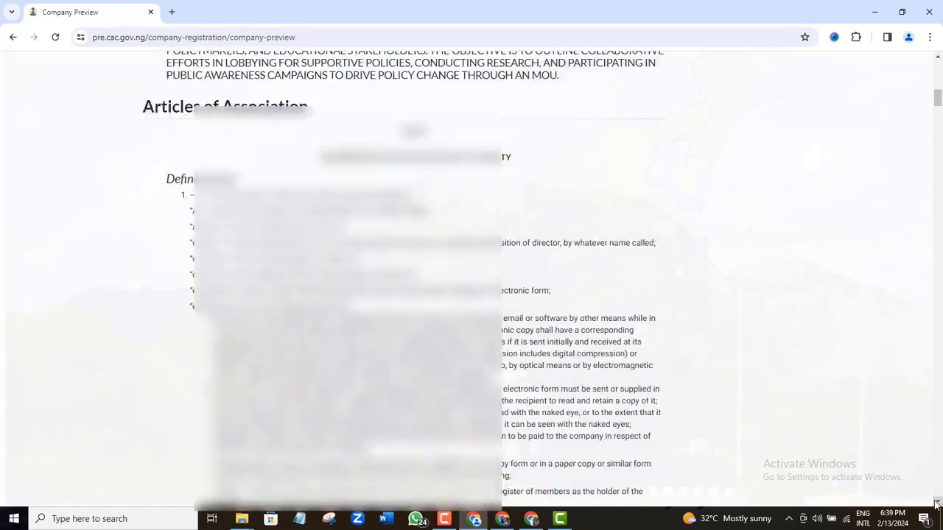
scroll(937, 504, "down", 5)
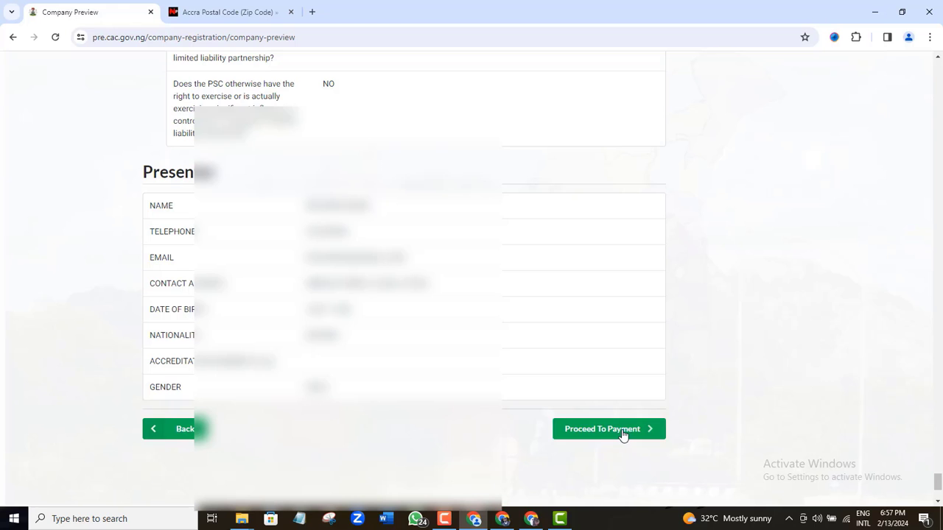
left_click(622, 435)
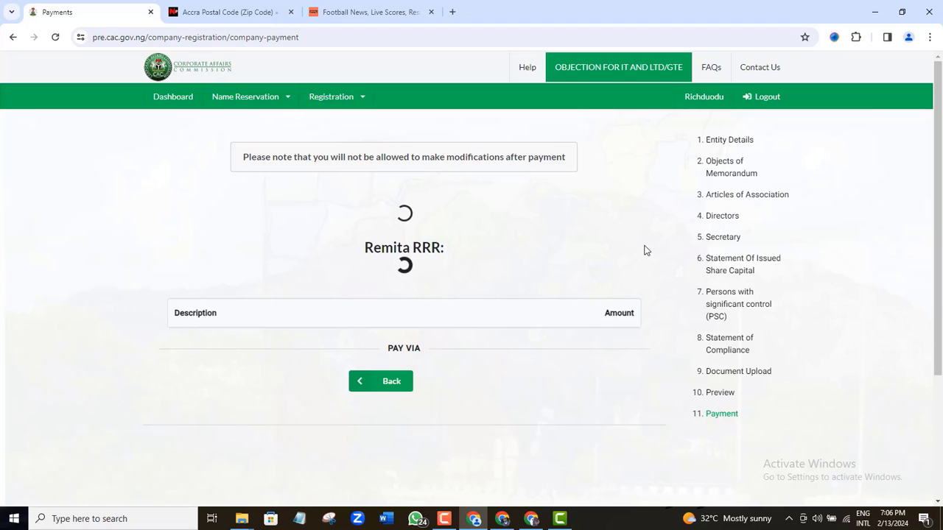
Step: Open the Dashboard in a new tab, close the login tab, and return to the payment page
right_click(167, 101)
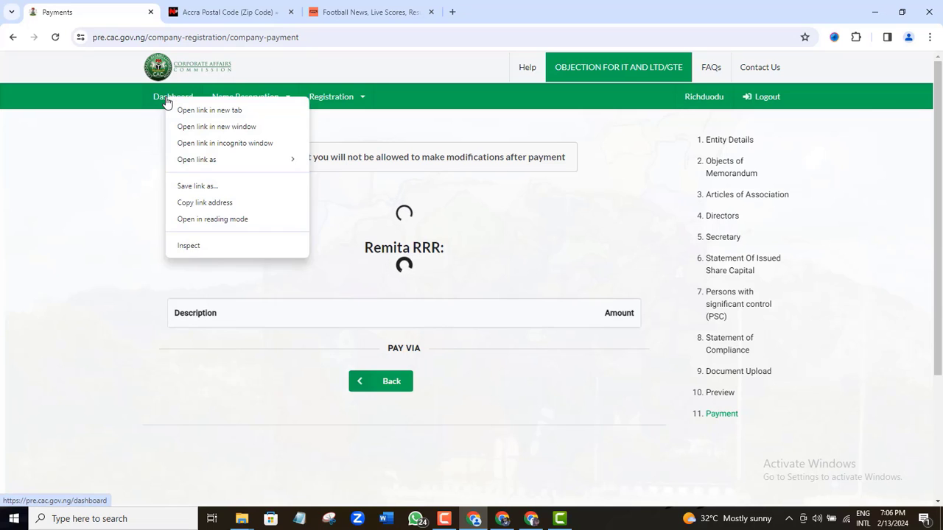
left_click(183, 110)
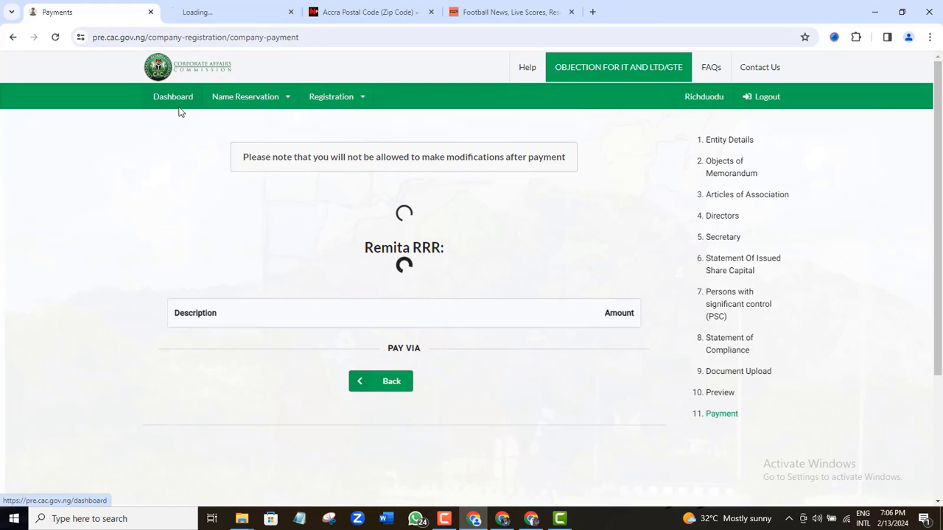
left_click(211, 5)
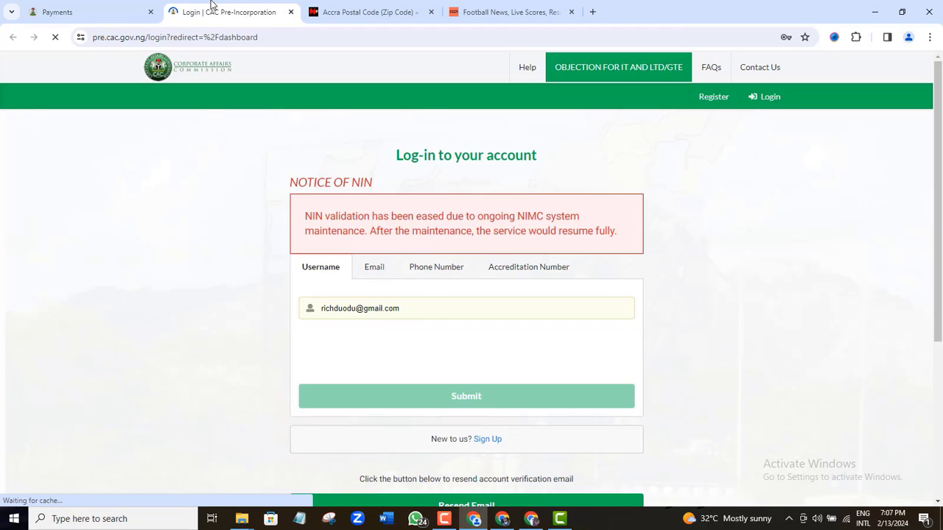
left_click(131, 9)
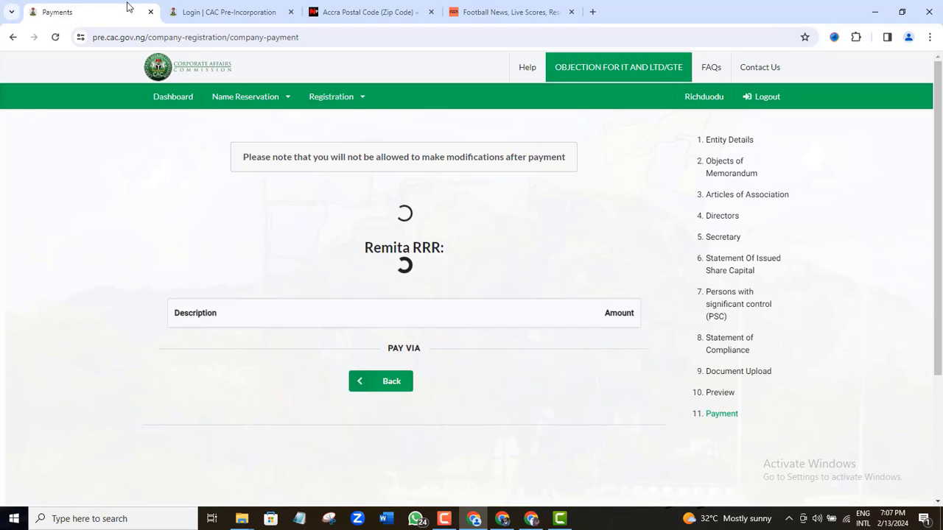
left_click(290, 12)
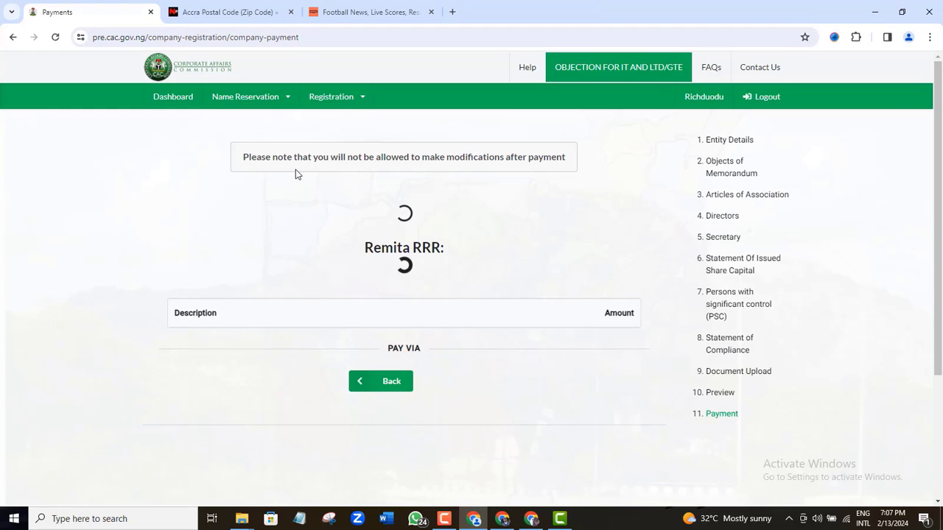
left_click(445, 520)
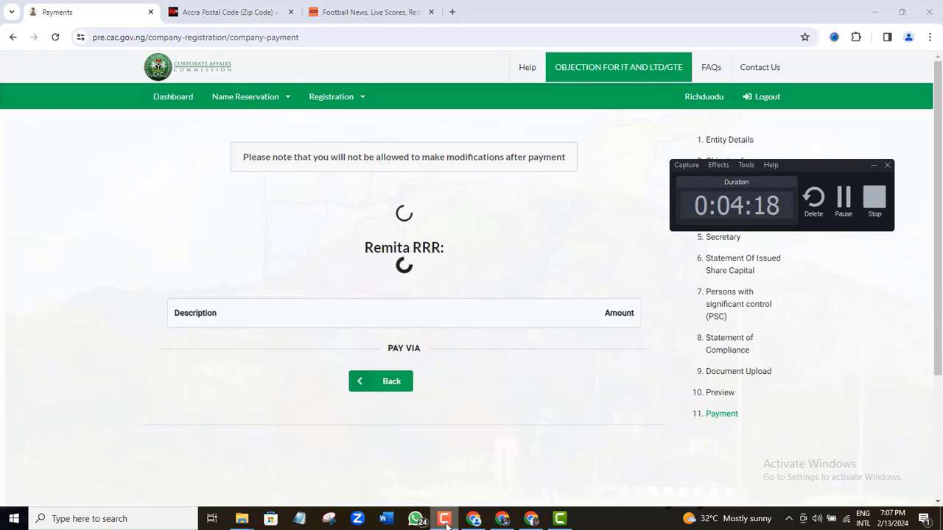